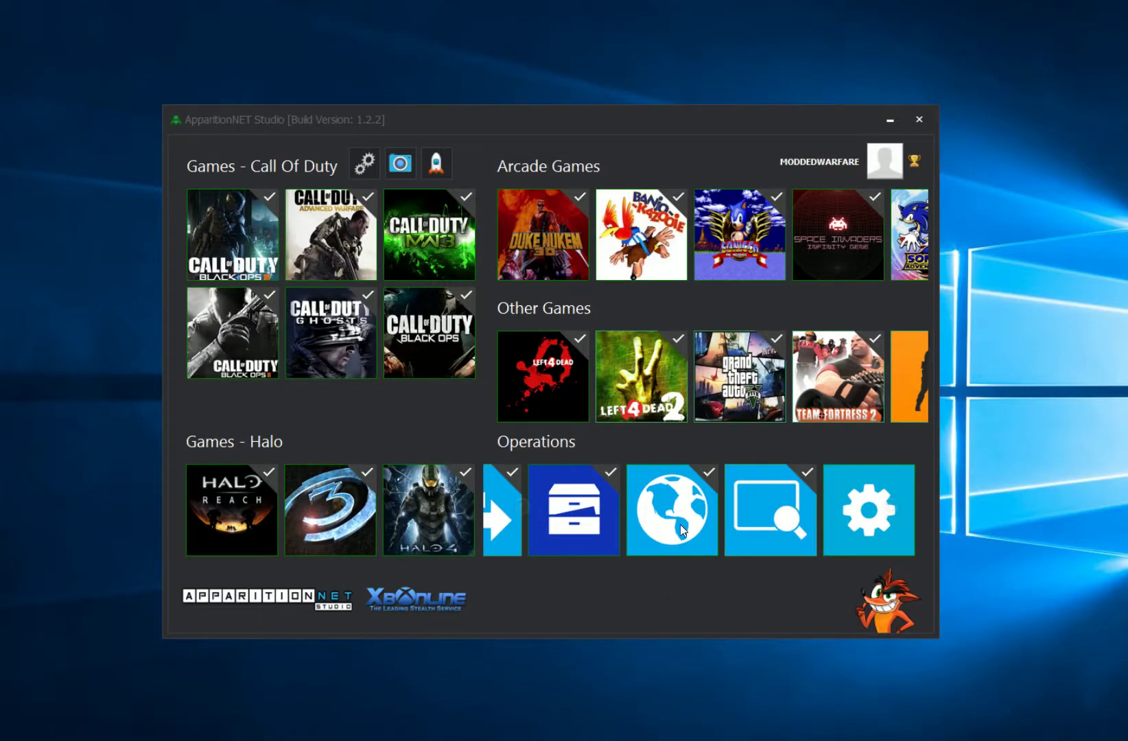
Open the program settings and look through the list of available themes.
scroll(676, 514, "up", 5)
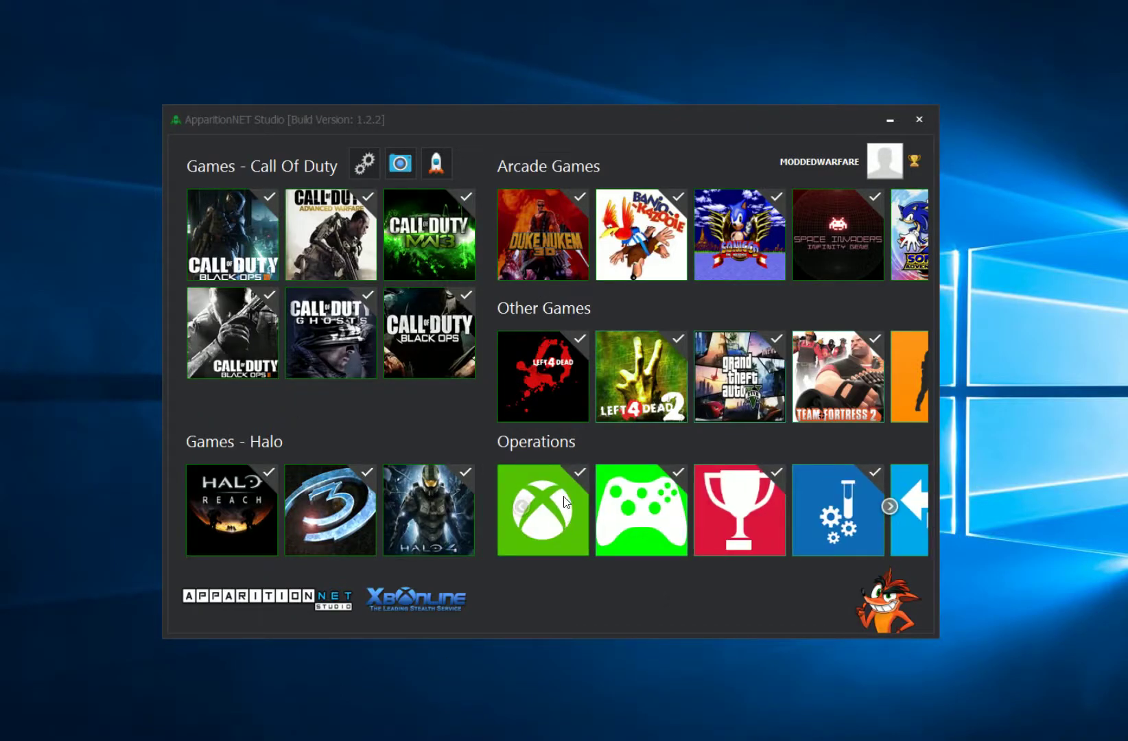
left_click(524, 141)
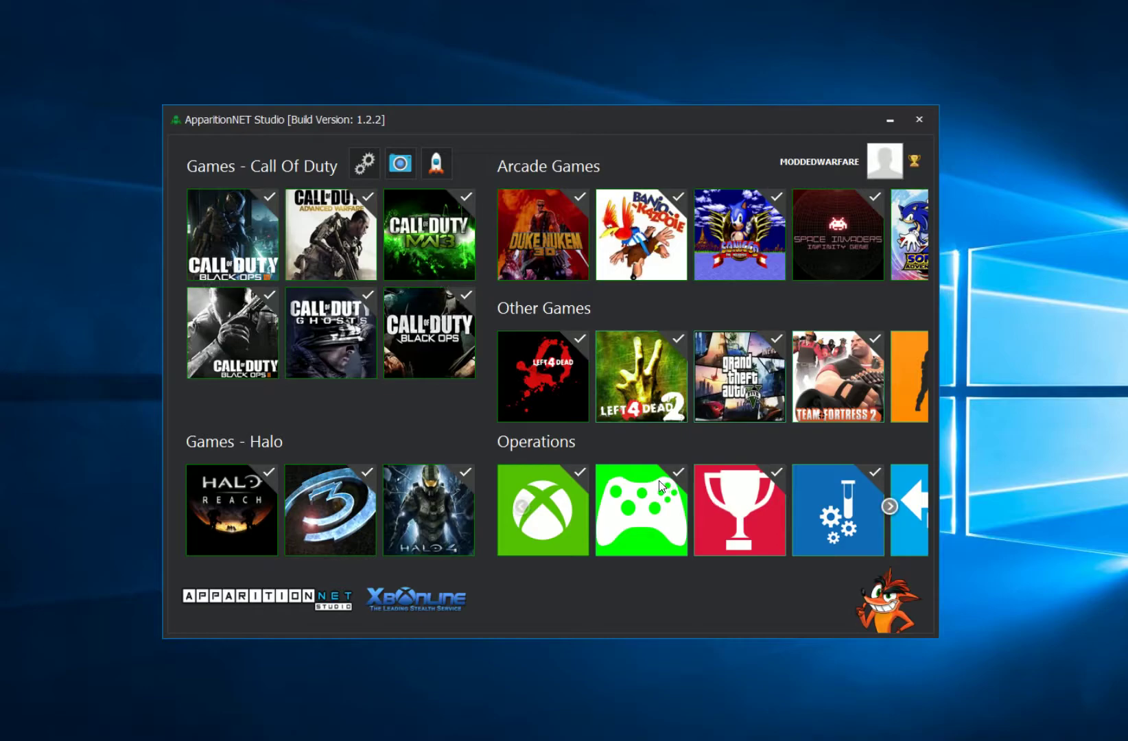
scroll(611, 515, "down", 5)
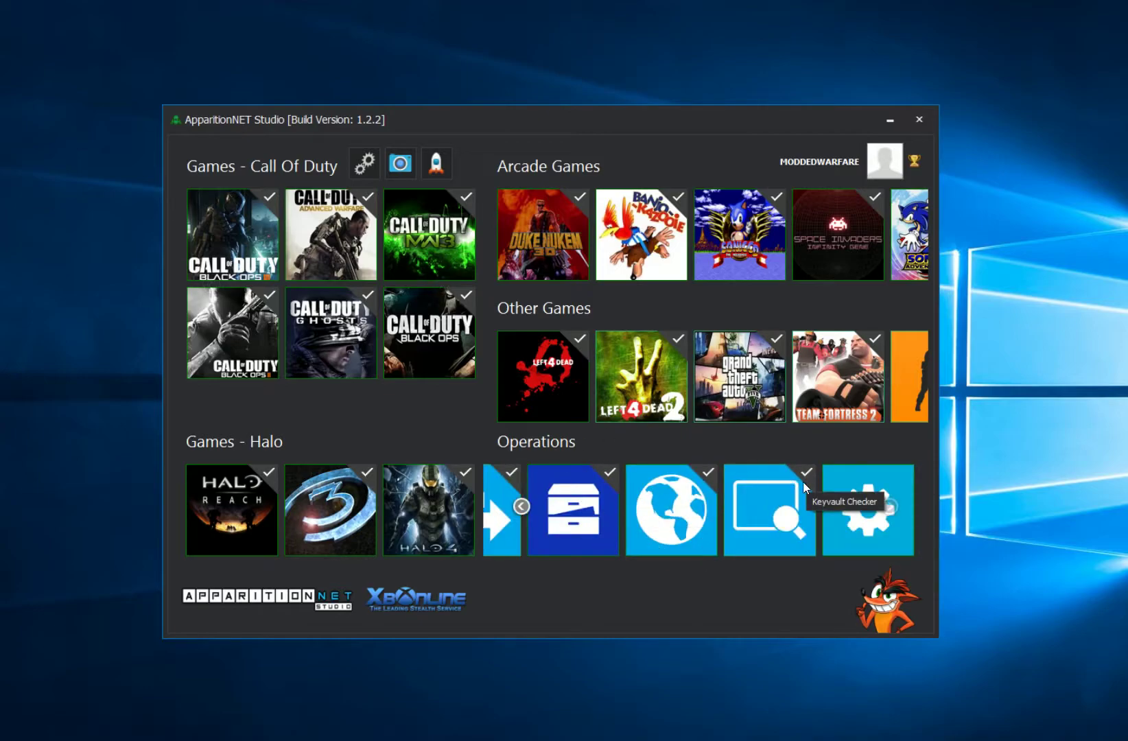
left_click(857, 487)
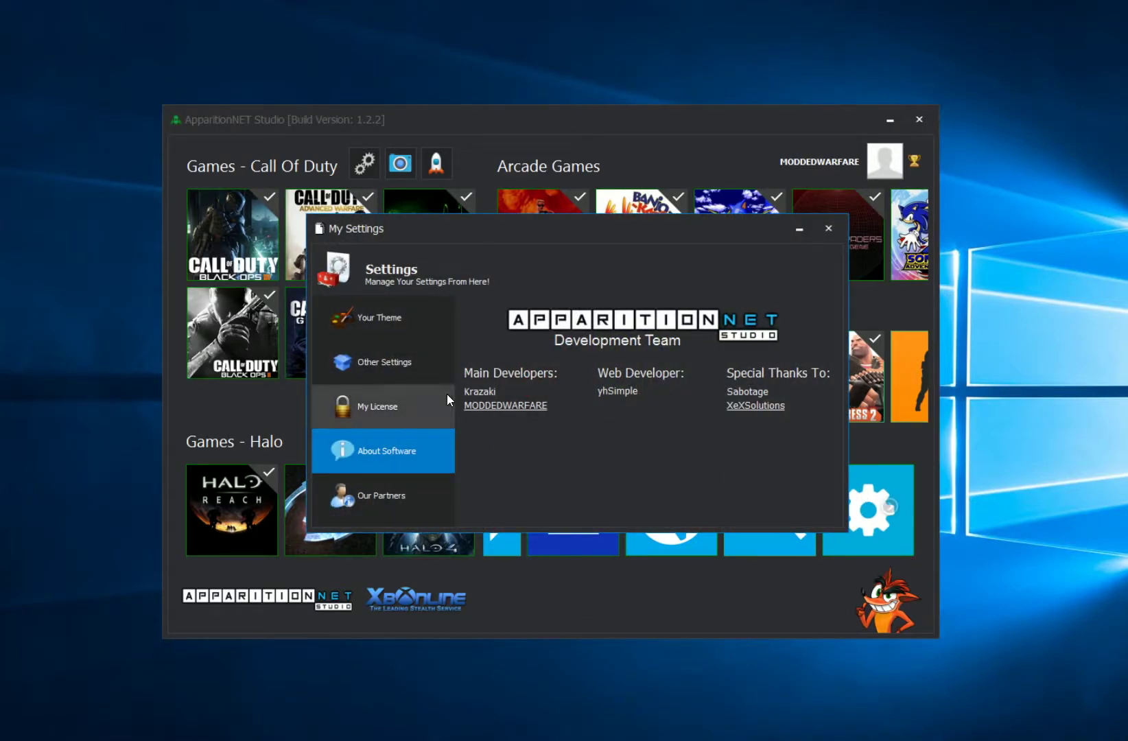
left_click(368, 317)
left_click(582, 319)
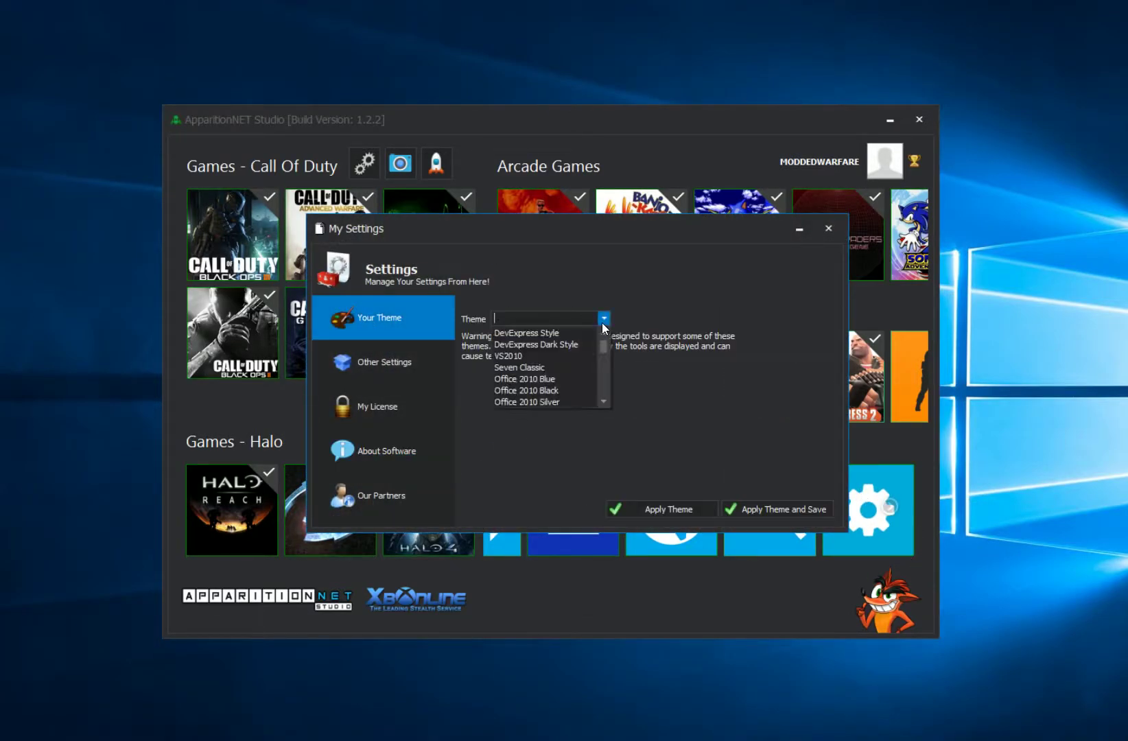
scroll(603, 351, "down", 2)
mouse_move(605, 353)
left_mouse_down()
mouse_move(610, 390)
mouse_move(604, 343)
left_mouse_up()
scroll(555, 360, "down", 2)
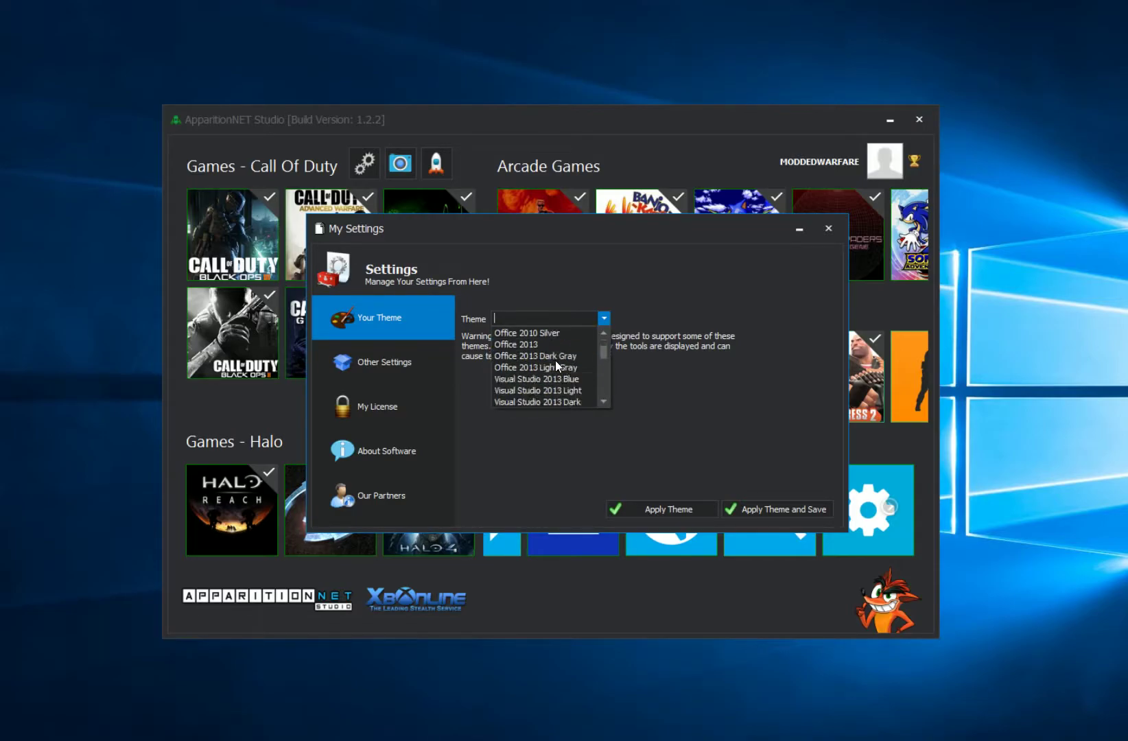
scroll(555, 360, "up", 2)
left_click(651, 379)
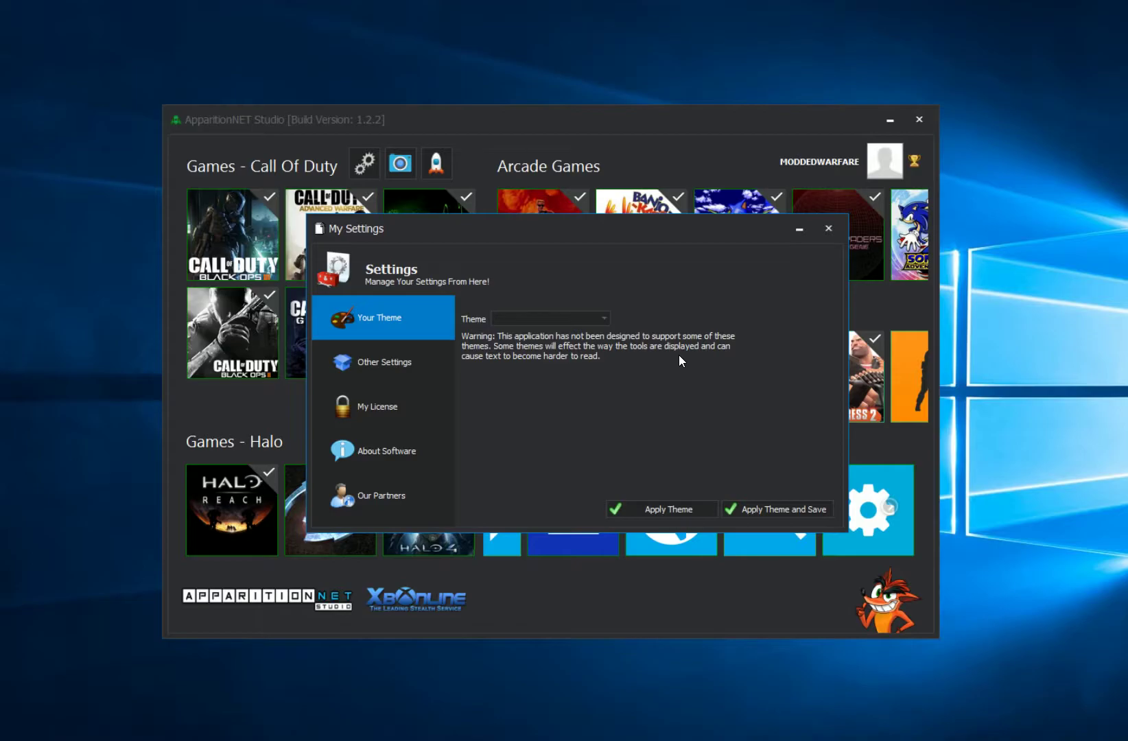
Apply the Office 2013 Dark Gray theme without saving it and close the settings window.
left_click(601, 318)
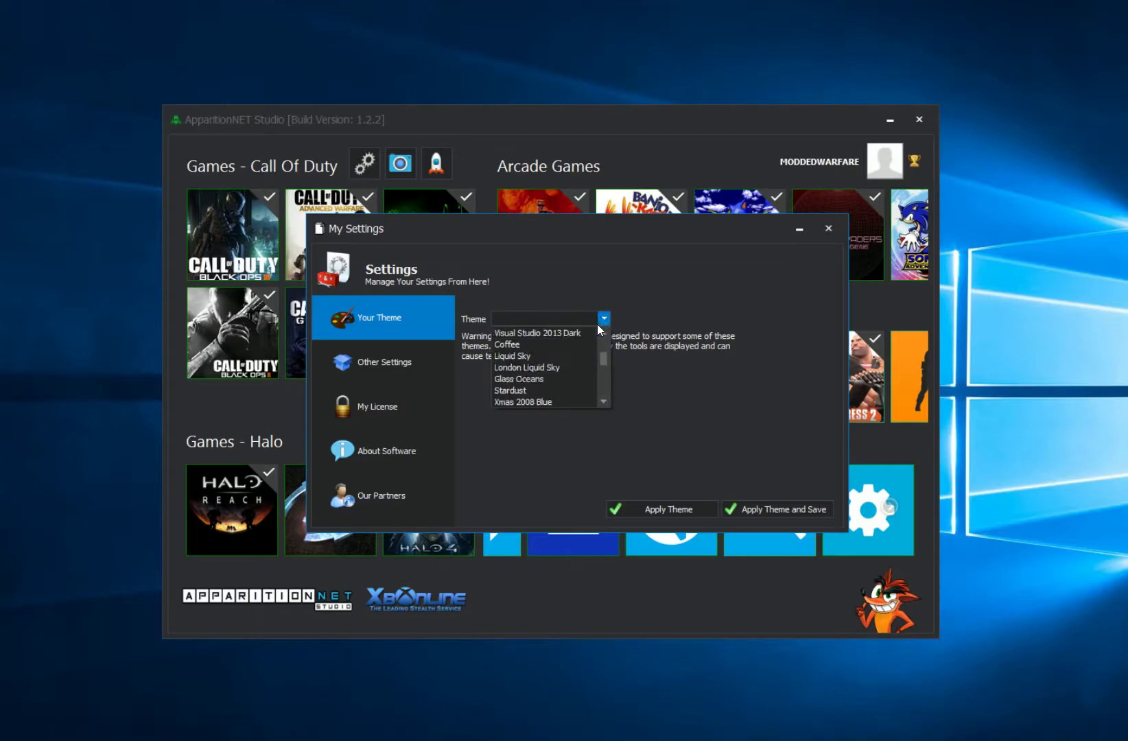
scroll(593, 331, "up", 10)
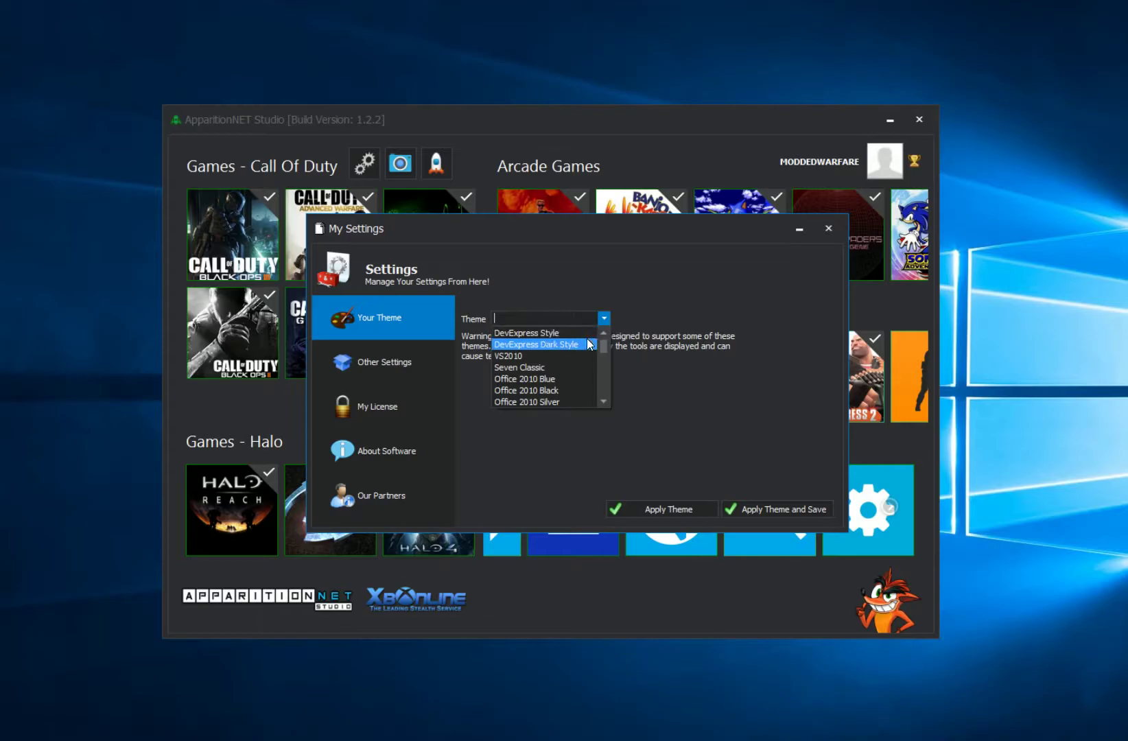
scroll(588, 340, "down", 2)
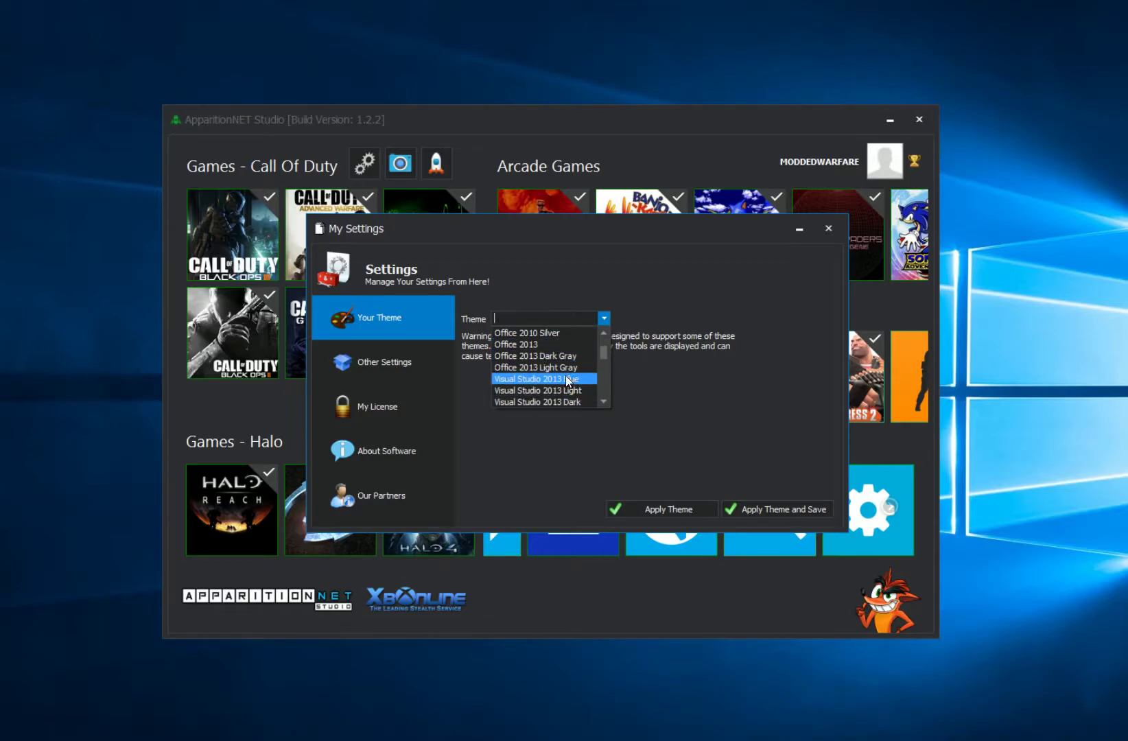
left_click(522, 357)
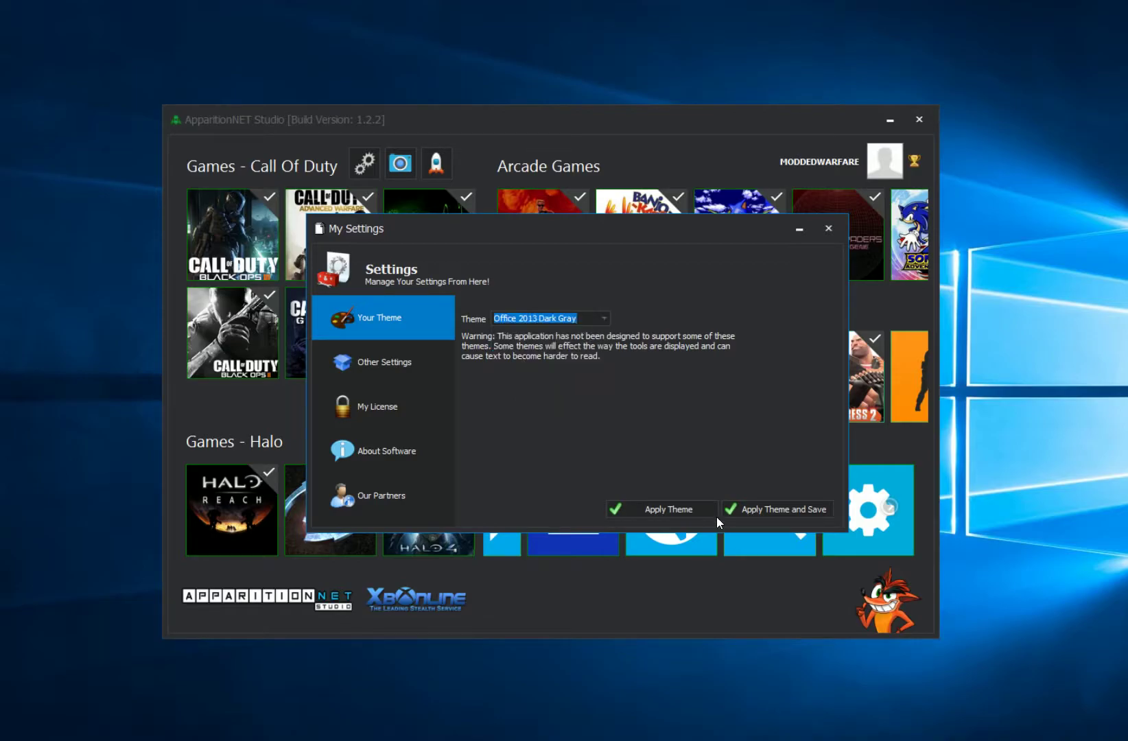
left_click(658, 509)
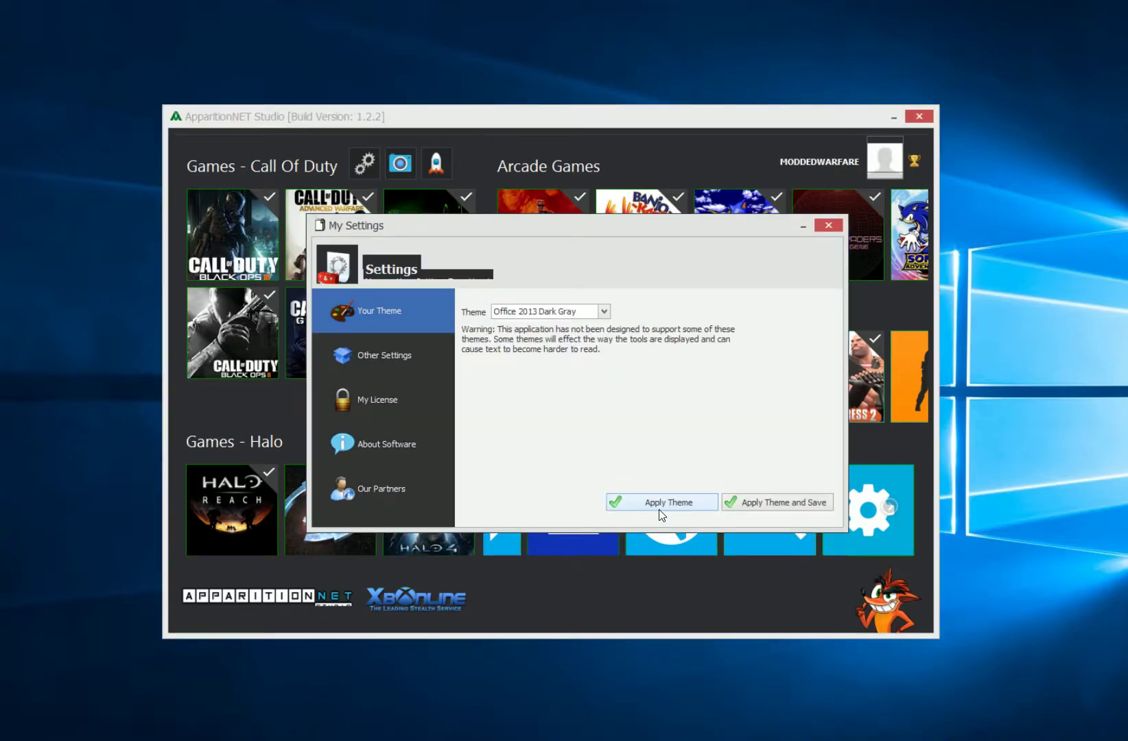
left_click_drag(629, 236, 615, 251)
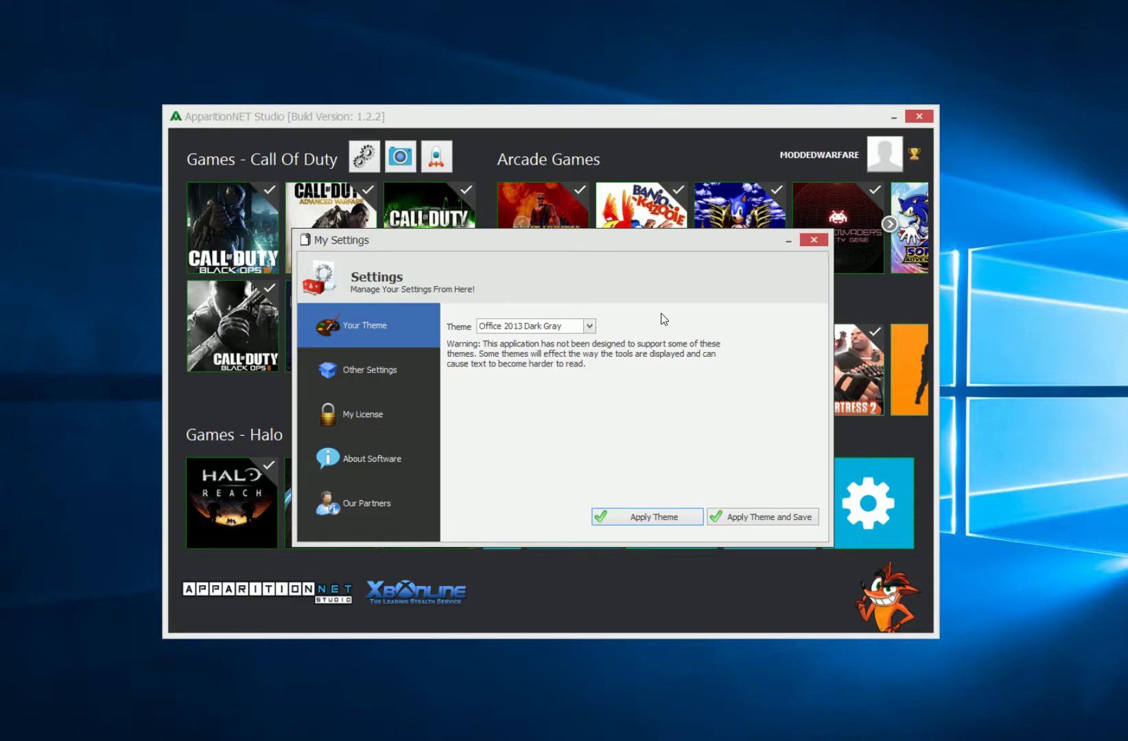
left_click(814, 239)
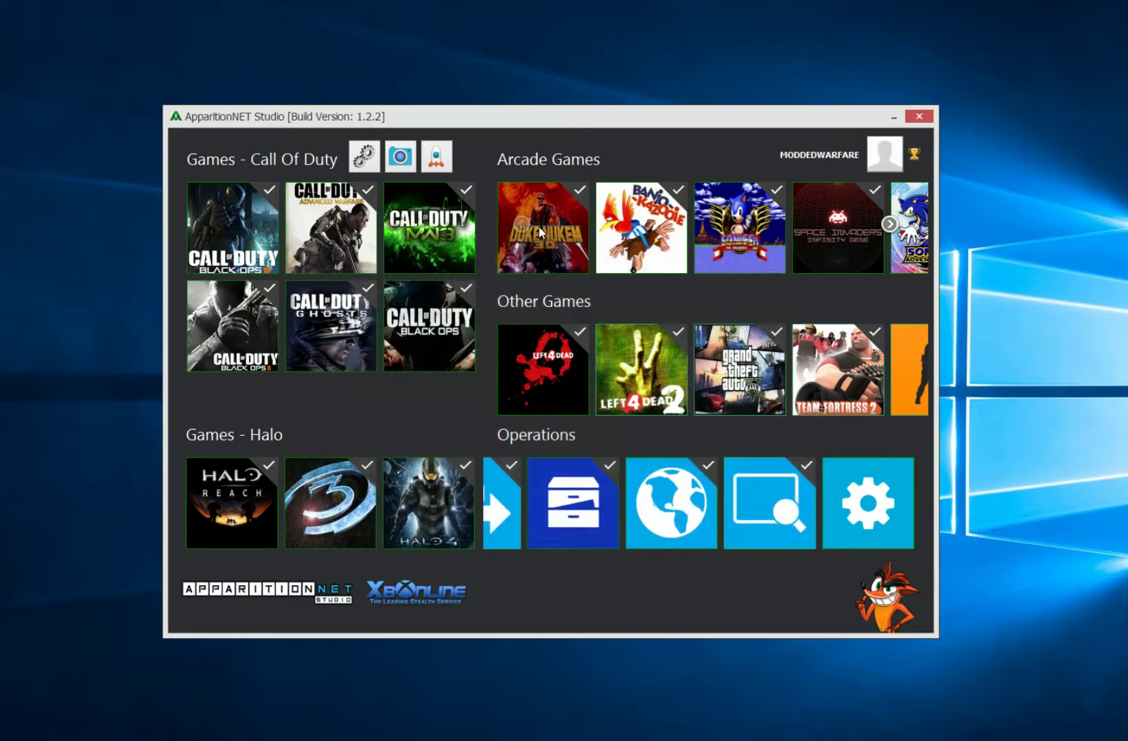
Open the Call of Duty Black Ops II tool and review its client modification and zombie client options in the current theme.
left_click(247, 329)
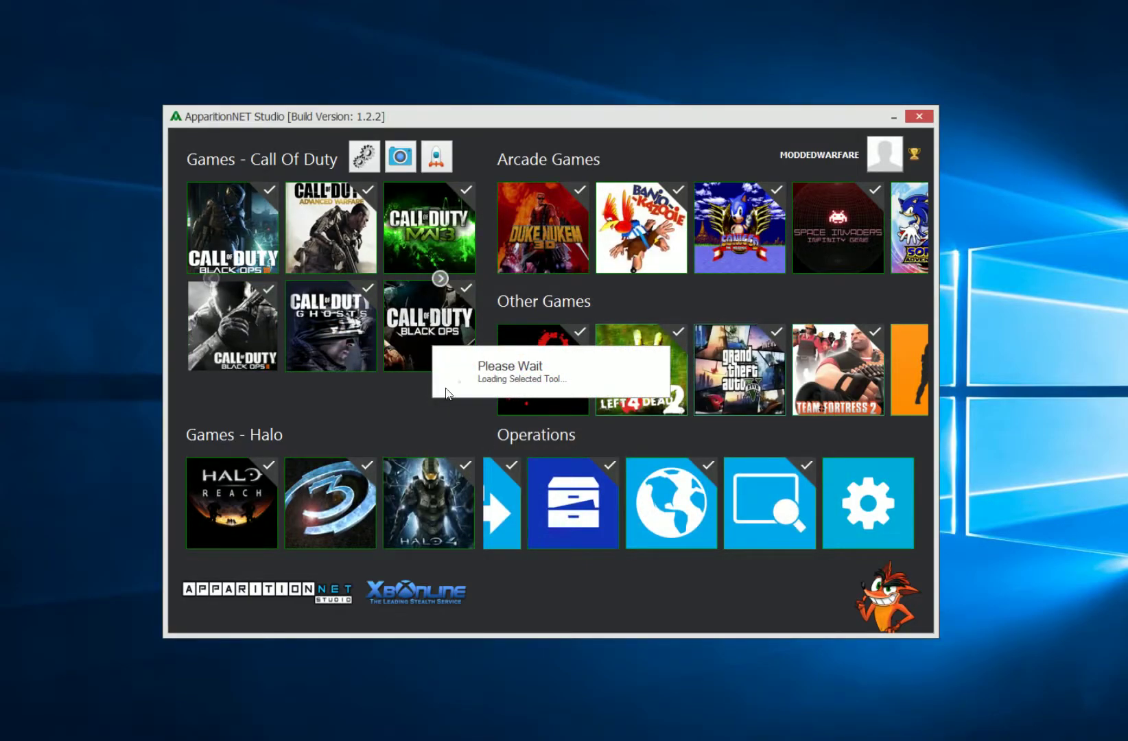
left_click_drag(247, 19, 554, 175)
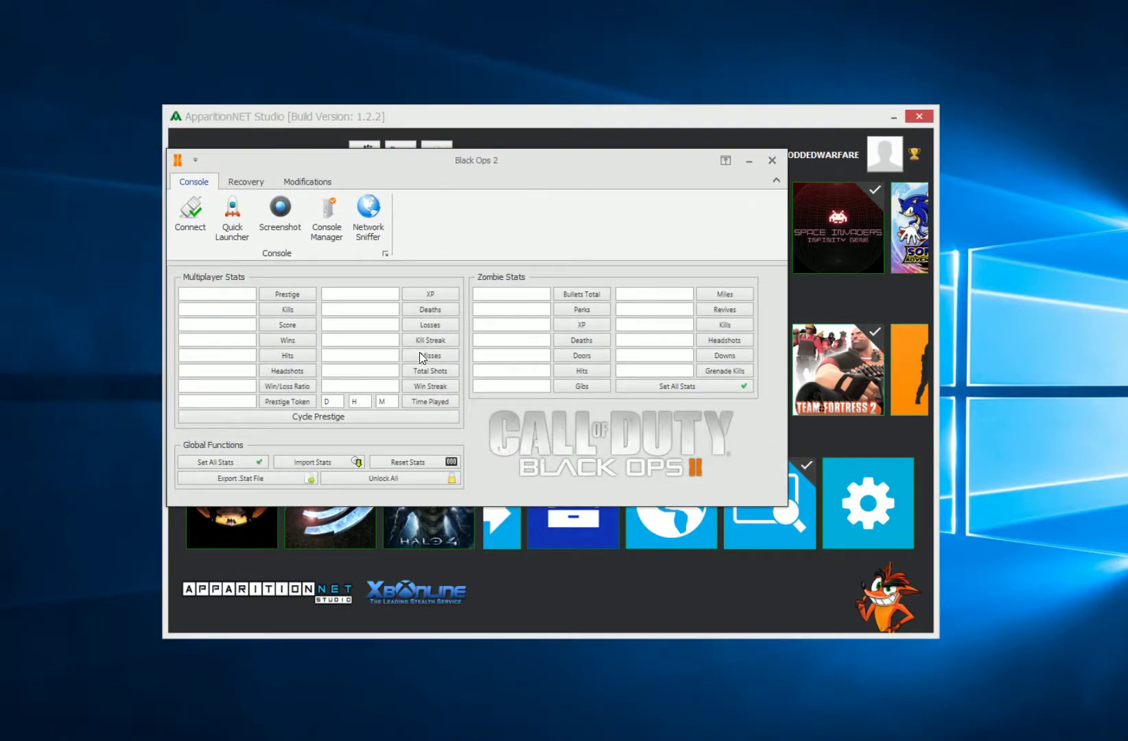
left_click(307, 181)
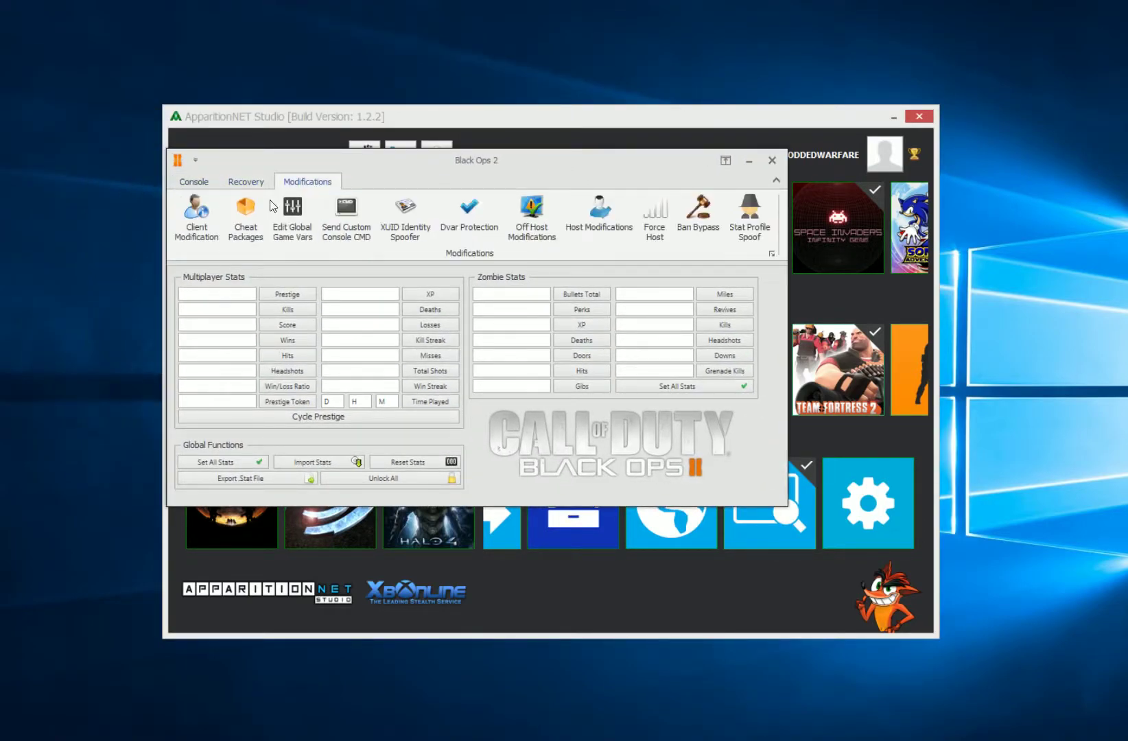
left_click(198, 218)
left_click(580, 276)
left_click(490, 276)
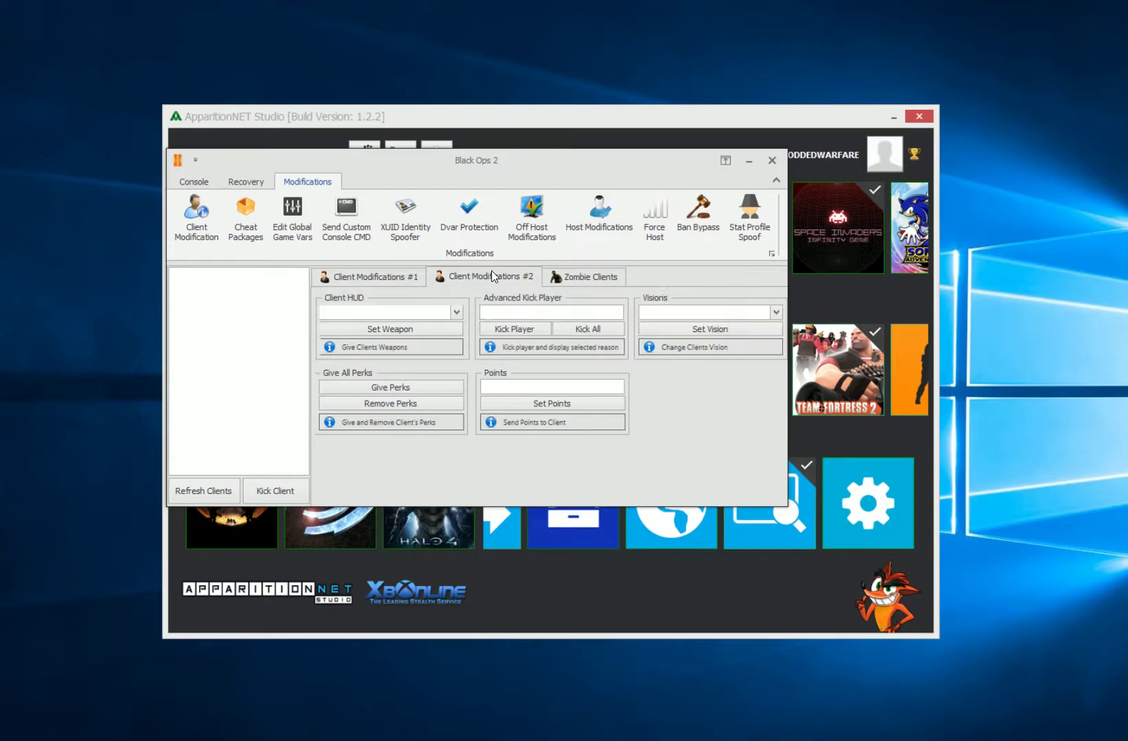
left_click(374, 276)
left_click(771, 161)
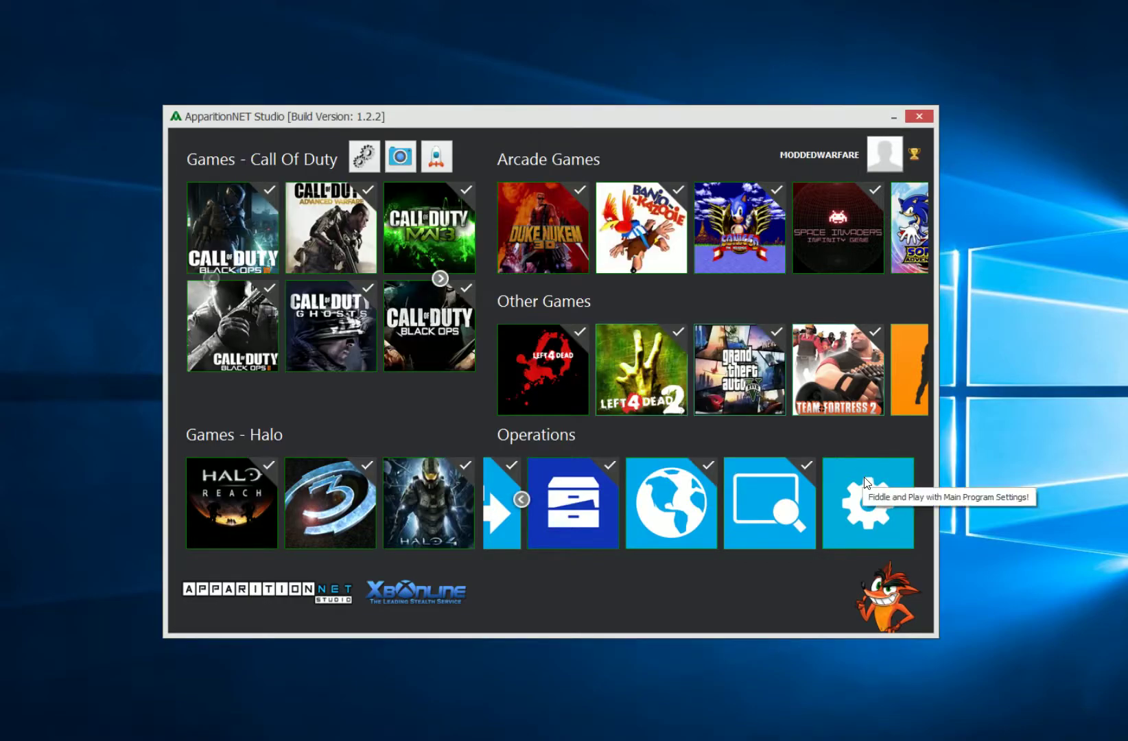
Reopen the theme settings and apply the DevExpress Dark Style theme without saving it.
left_click(868, 498)
left_click(385, 314)
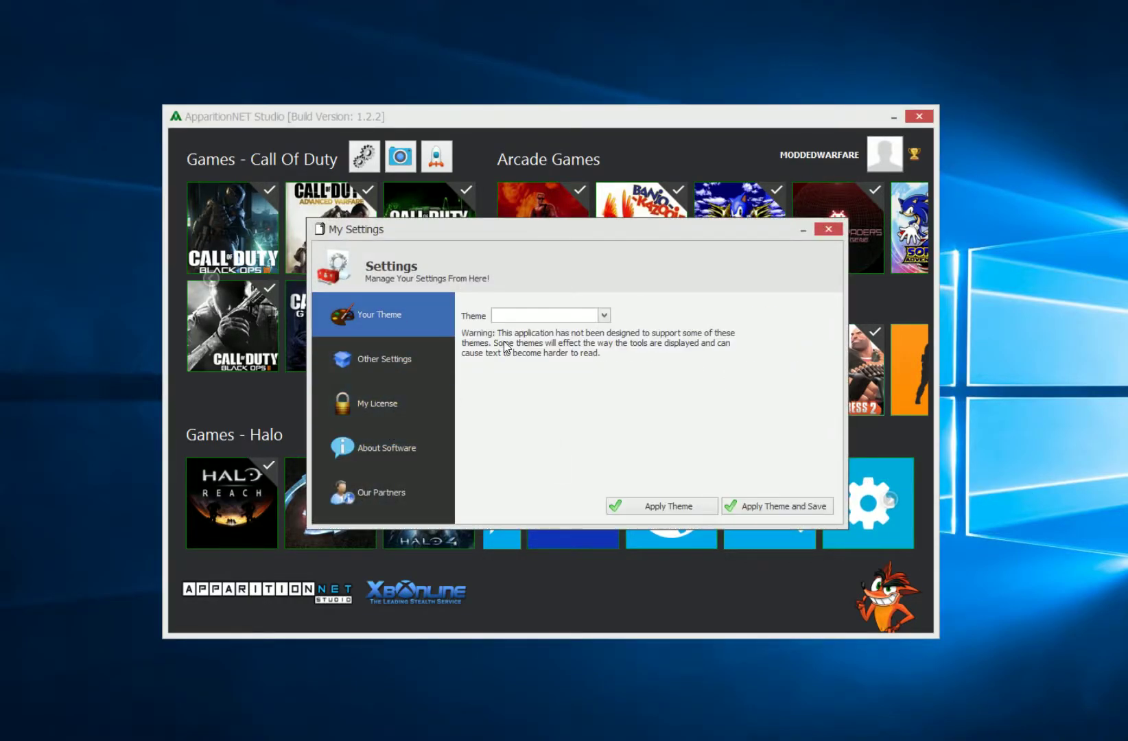
left_click(604, 315)
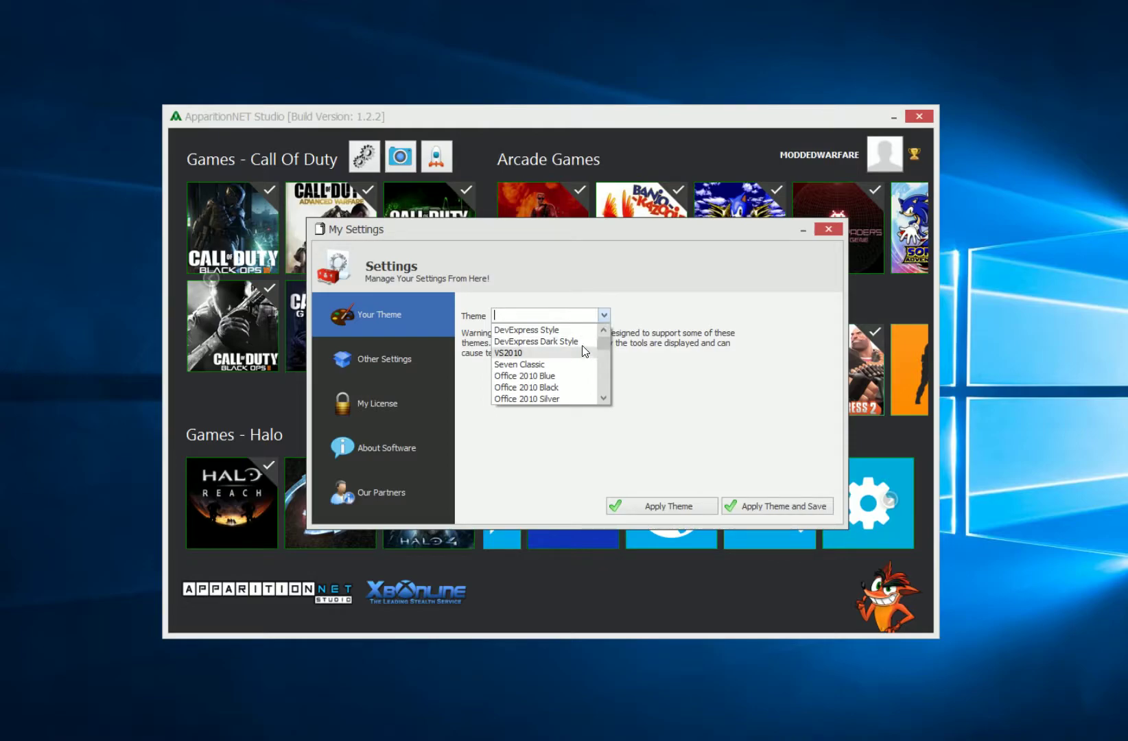
left_click(523, 342)
left_click(658, 509)
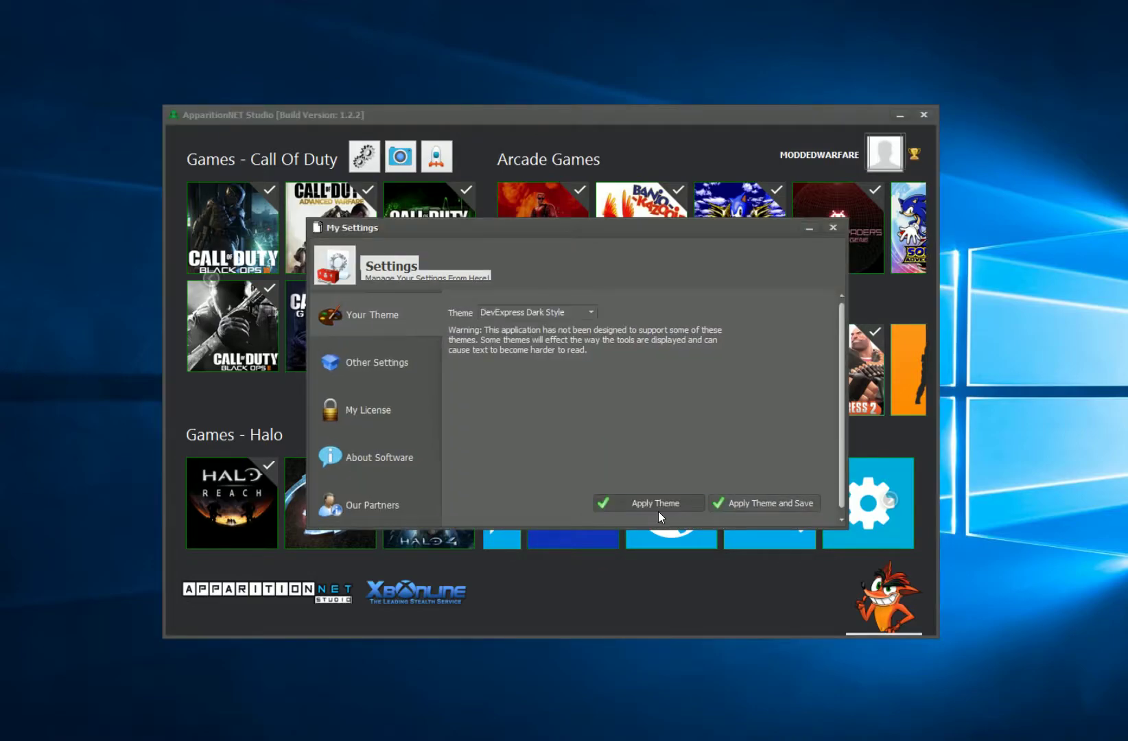
Look through the license and other settings pages, then close the settings window.
left_click(391, 356)
left_click(378, 408)
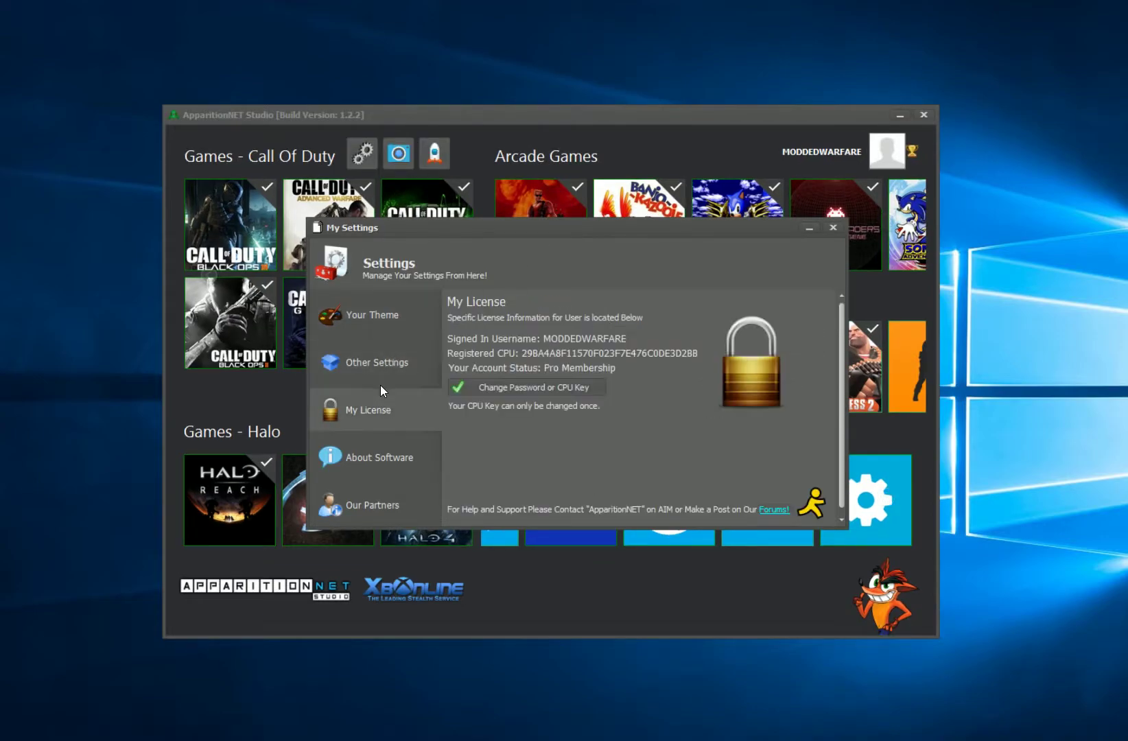
left_click(388, 361)
left_click(394, 325)
left_click(833, 227)
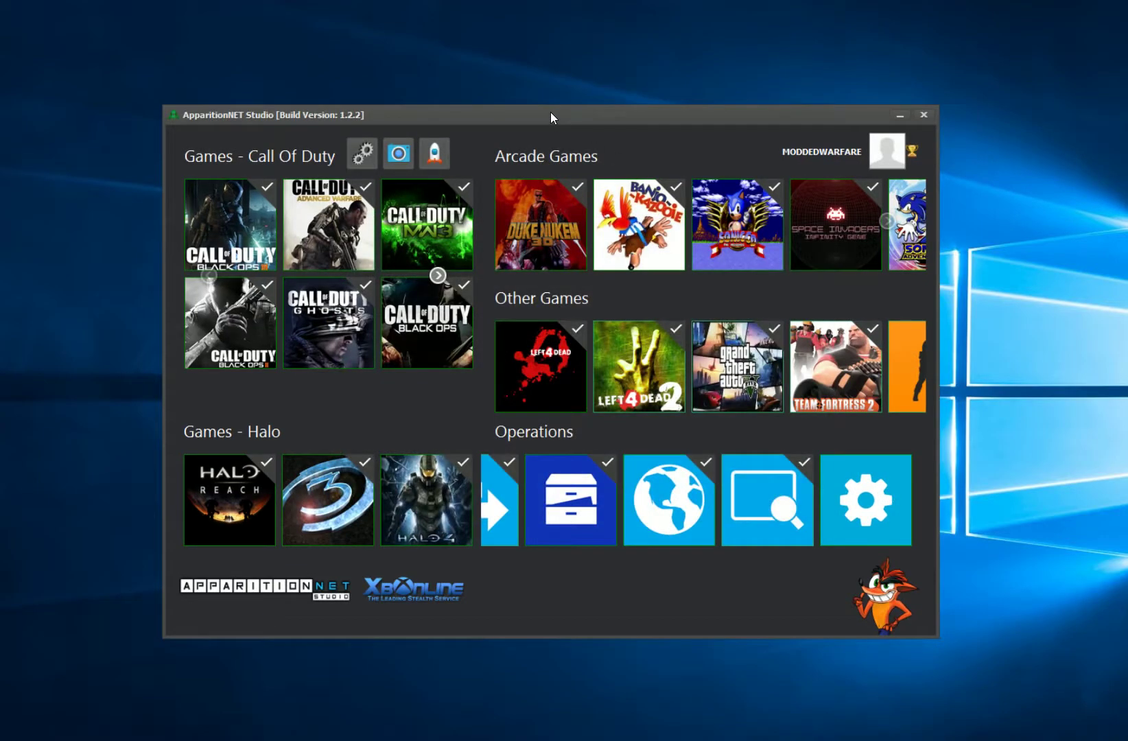
Move the main window aside to examine the Black Ops 2 tool's client modification and zombie pages, then move it back.
left_click_drag(549, 112, 771, 122)
left_click(331, 162)
left_click_drag(386, 164, 450, 176)
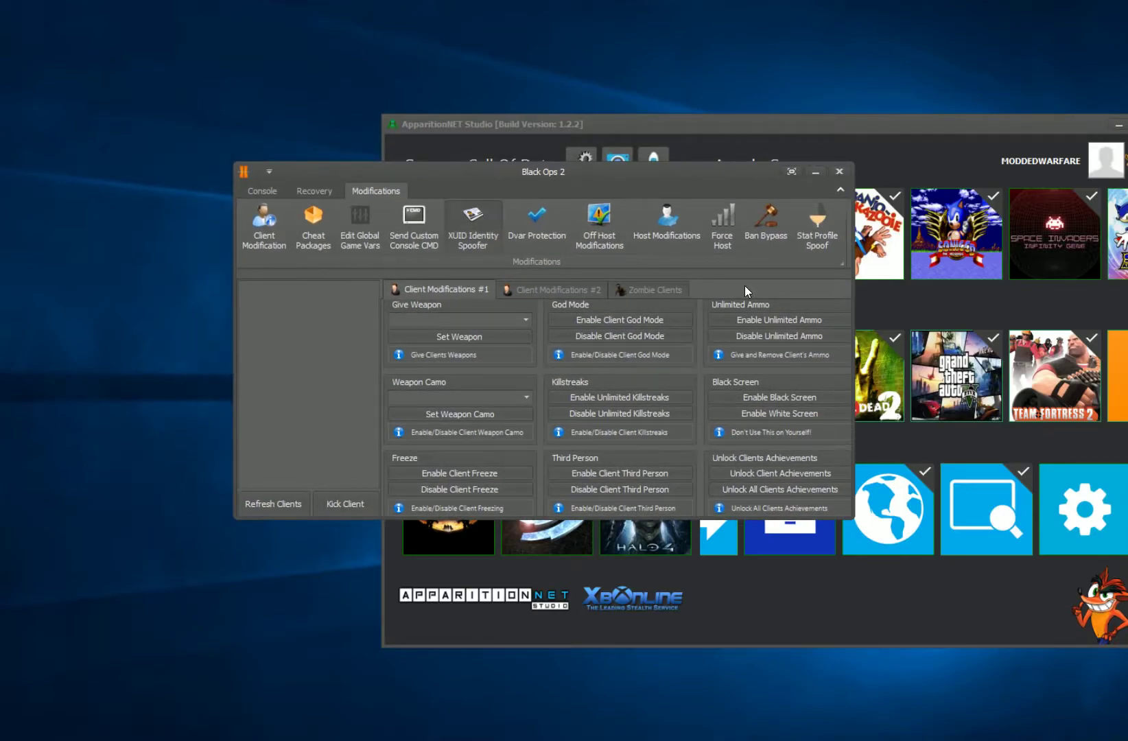
left_click(553, 290)
left_click(645, 289)
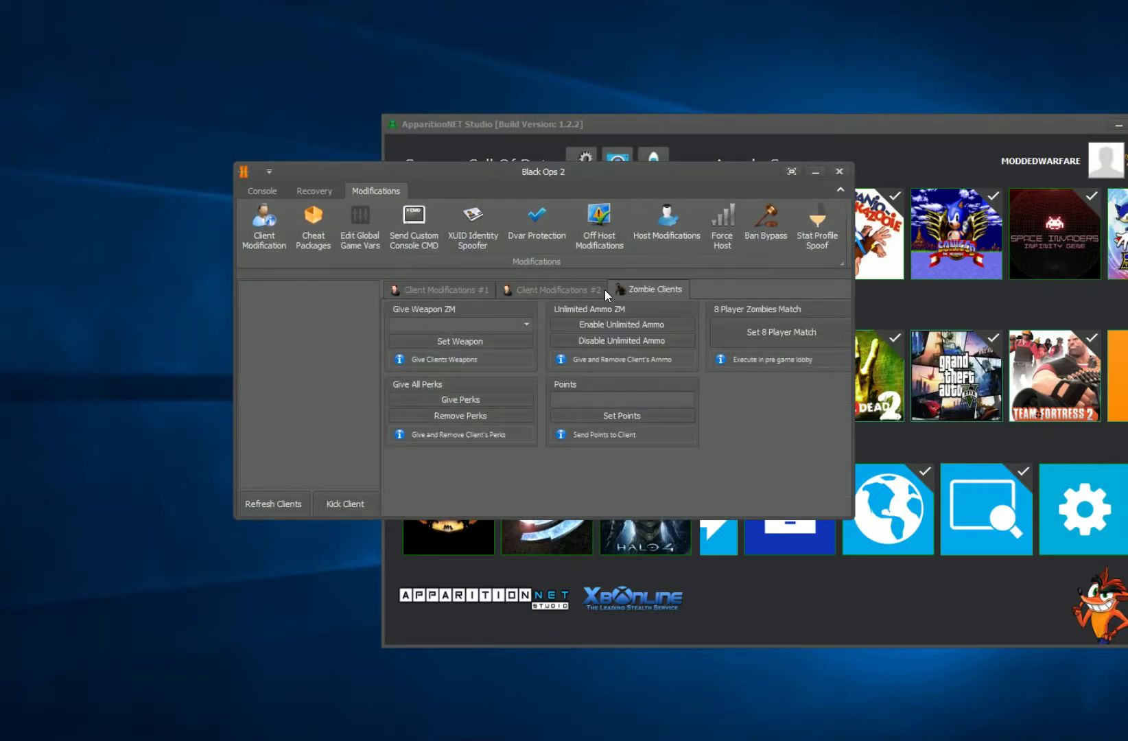
left_click(441, 290)
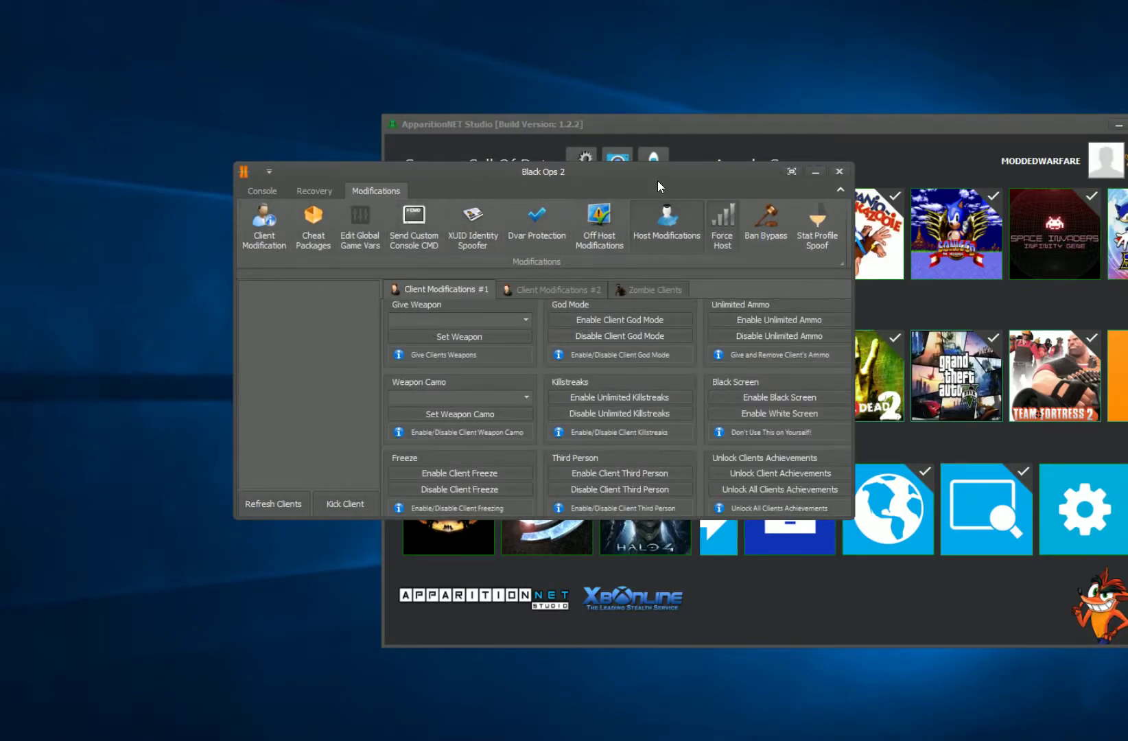
left_click_drag(657, 182, 541, 200)
left_click_drag(896, 129, 694, 127)
Reopen the theme settings, browse the theme list and apply the Office 2010 Black theme.
left_click(872, 523)
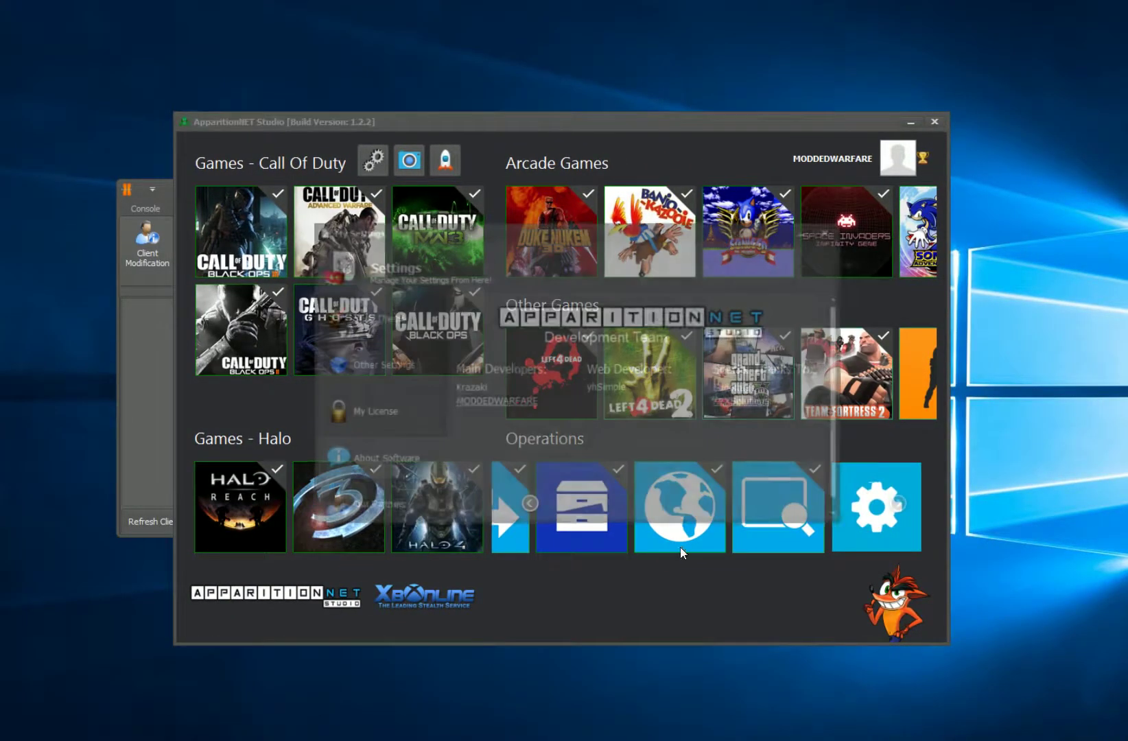
left_click(374, 334)
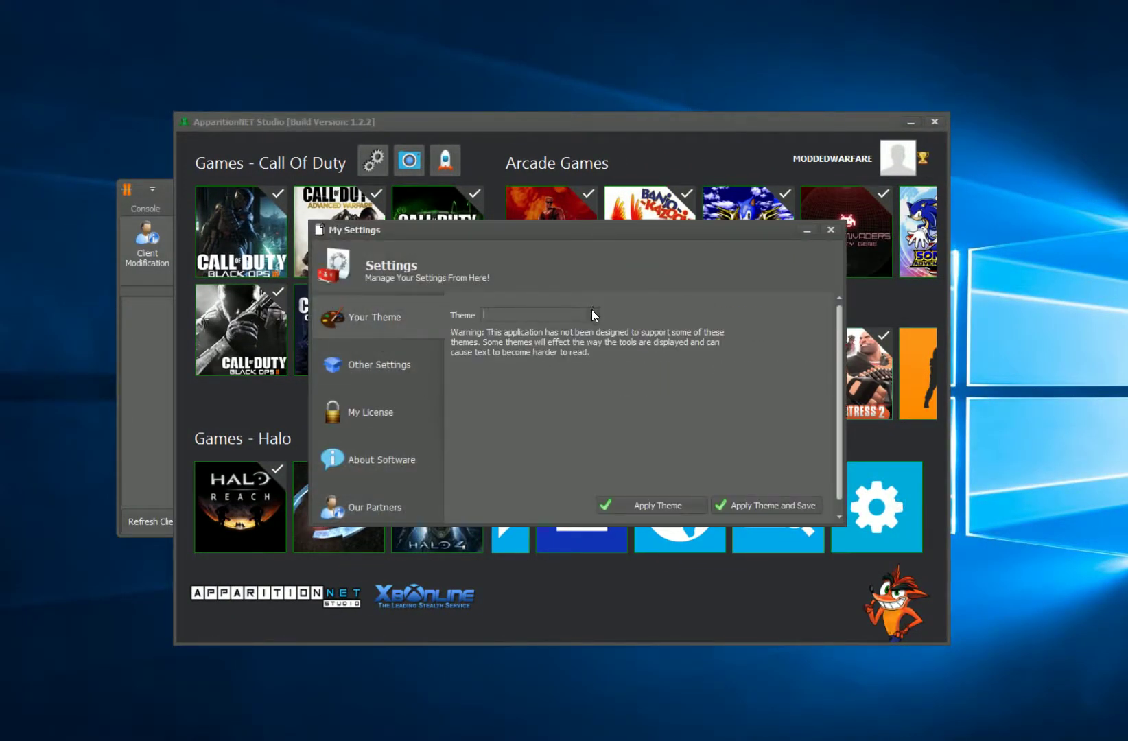
left_click(591, 312)
scroll(581, 362, "down", 6)
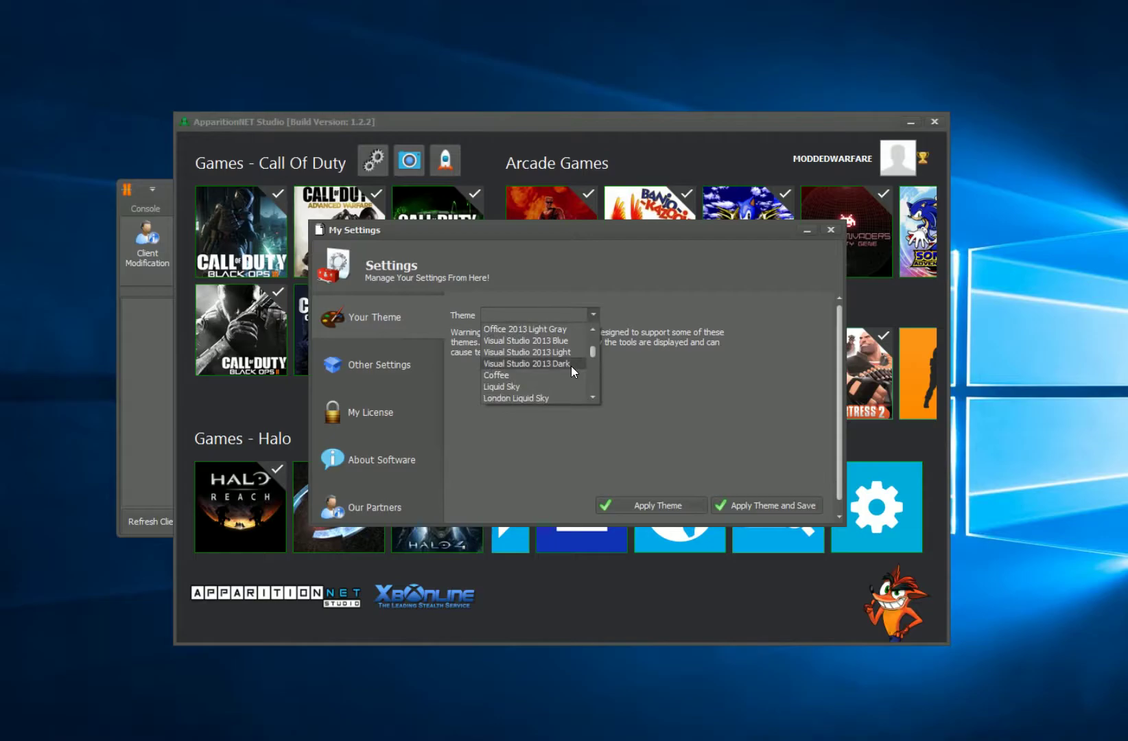
scroll(571, 366, "up", 5)
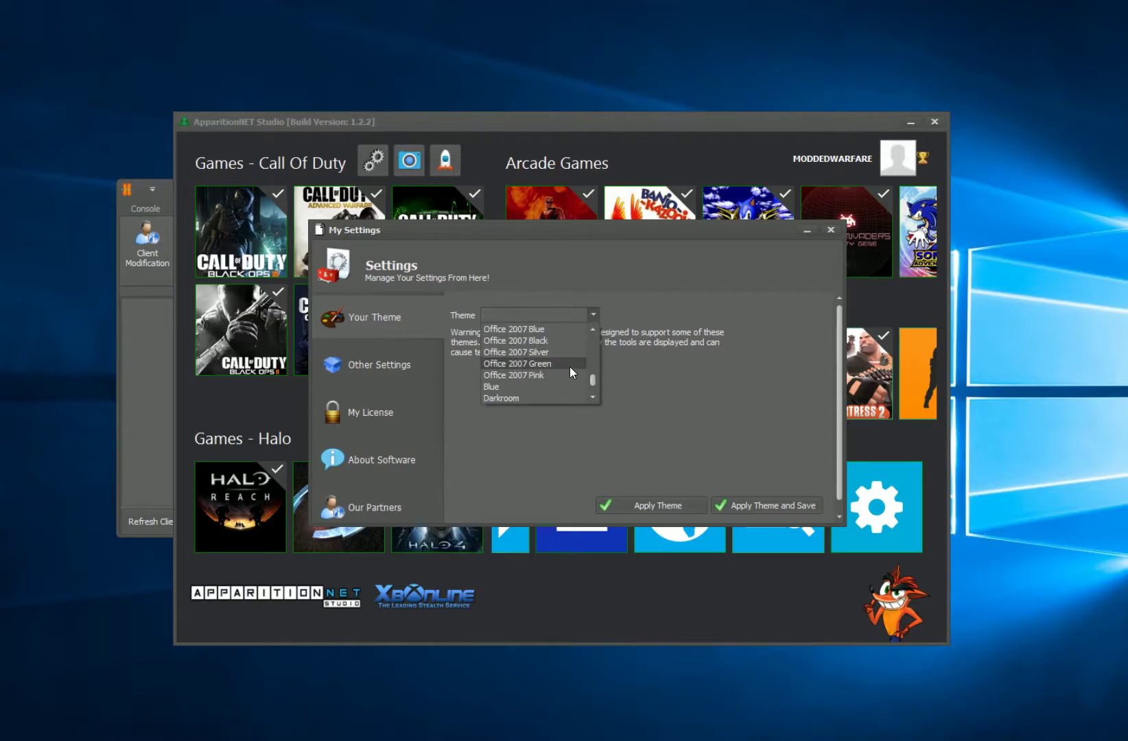
scroll(569, 366, "up", 4)
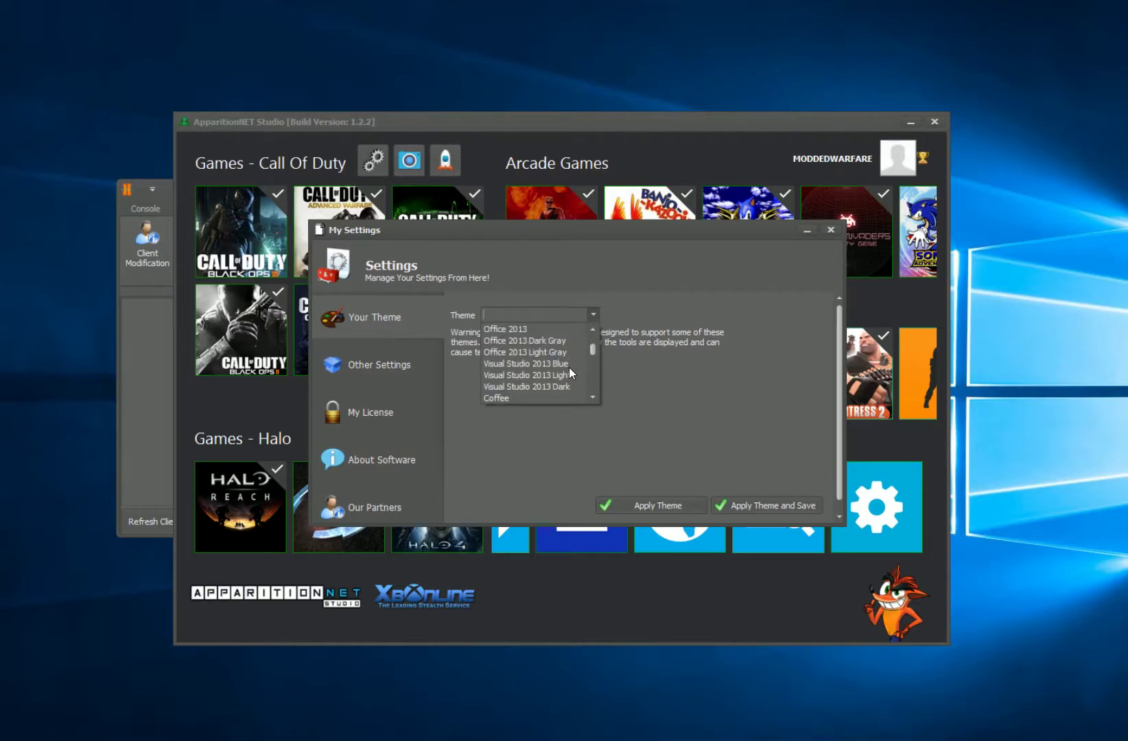
scroll(556, 388, "up", 2)
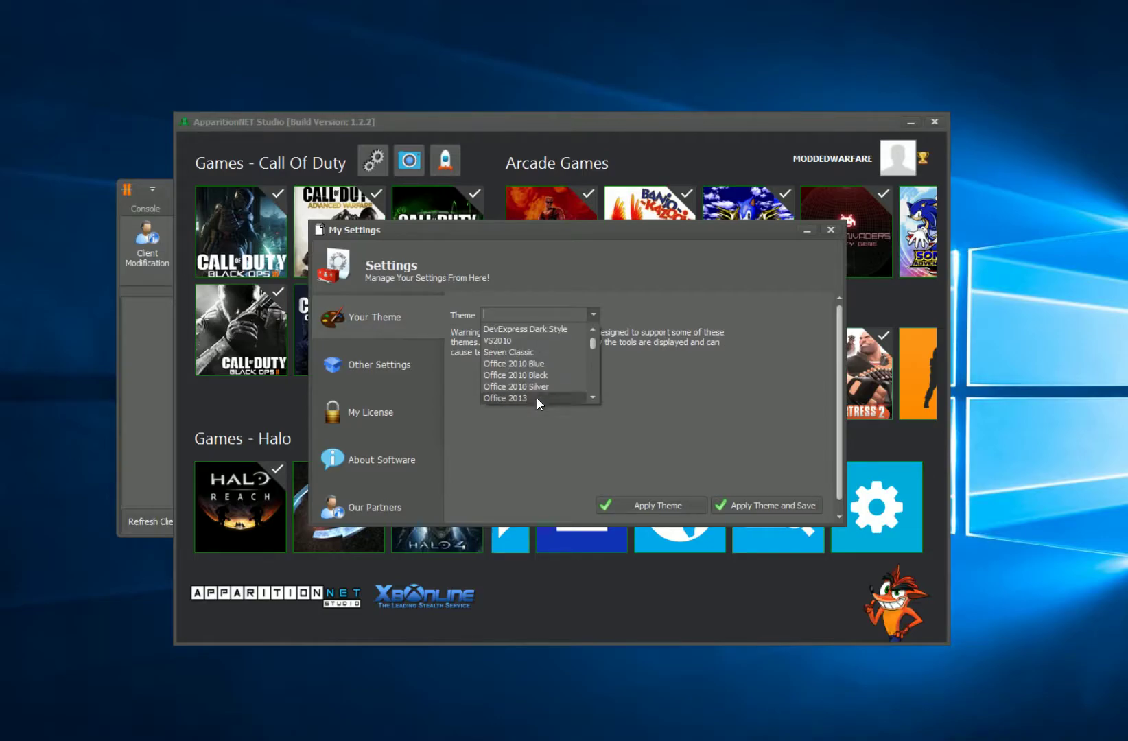
left_click(535, 375)
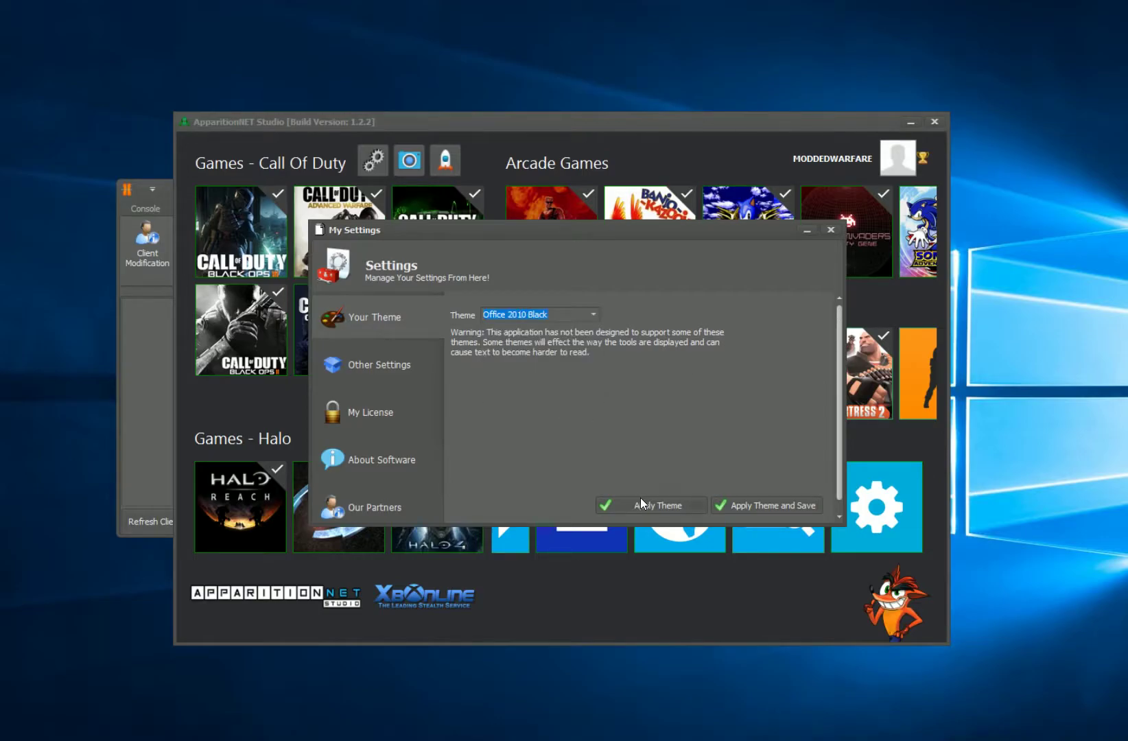
left_click(659, 507)
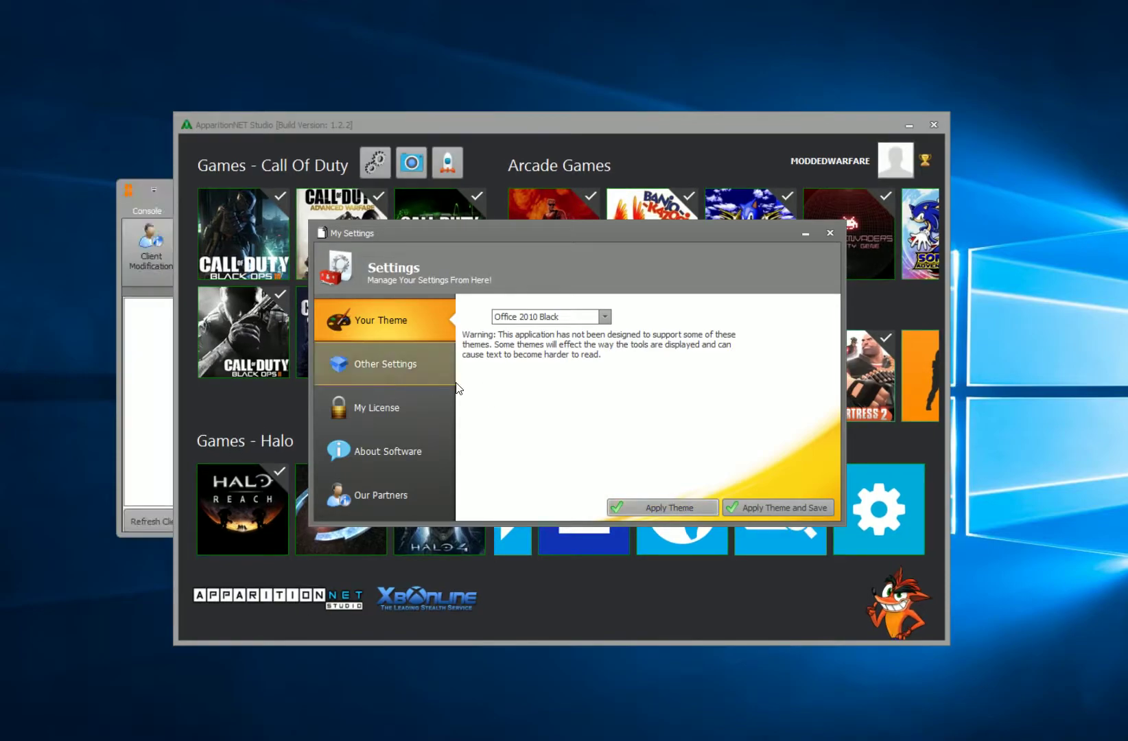
Look through the license and other settings pages, return to the theme page and close the settings window.
left_click(357, 374)
left_click(376, 412)
left_click(374, 363)
left_click(376, 320)
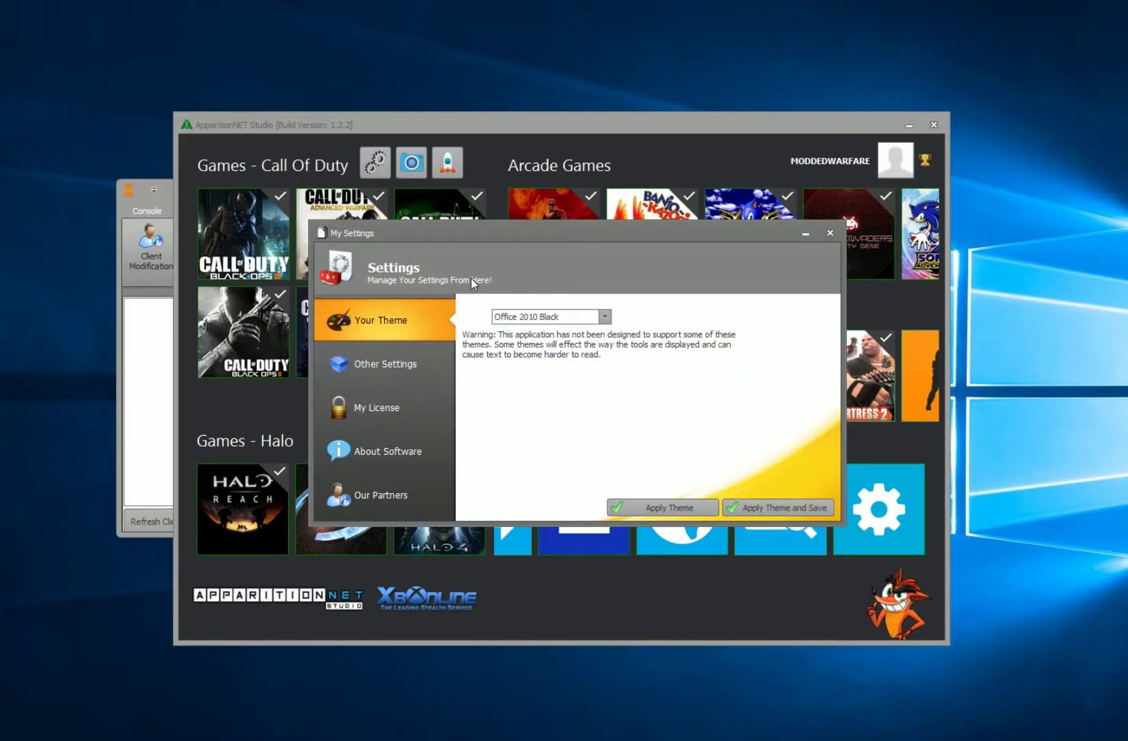
left_click(829, 233)
Bring the Black Ops 2 tool forward, examine its two client modification pages in the Office 2010 Black theme, and close the tool.
left_click(153, 189)
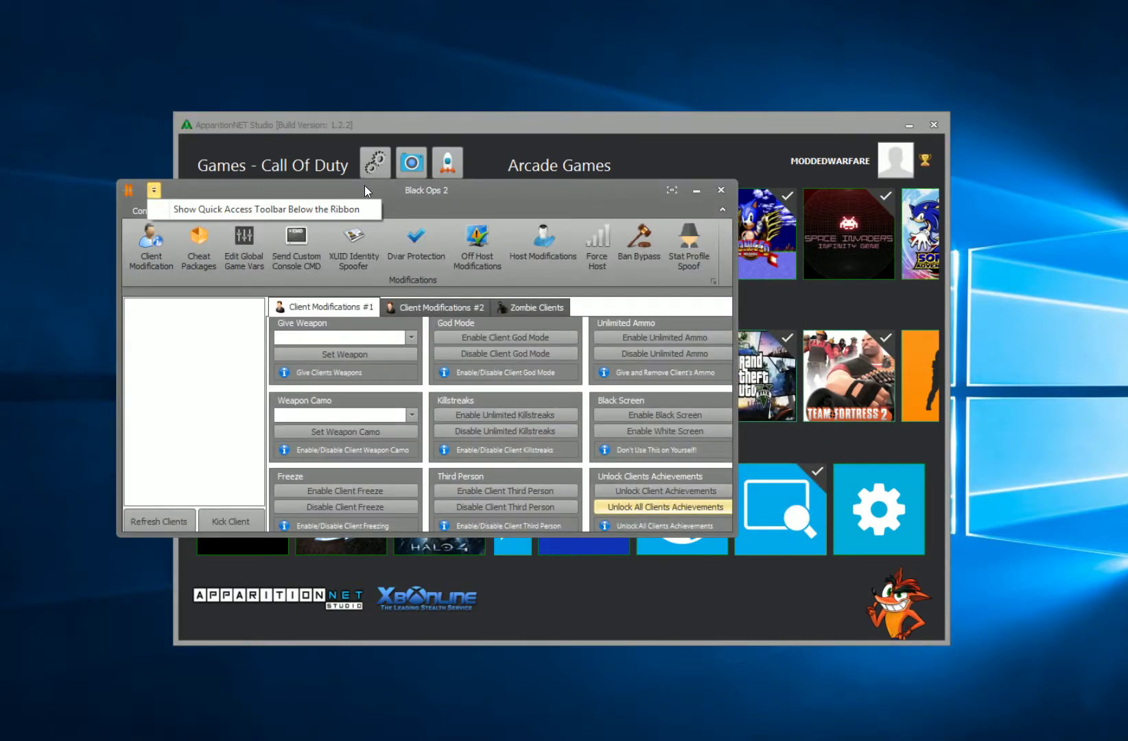
left_click_drag(363, 185, 426, 193)
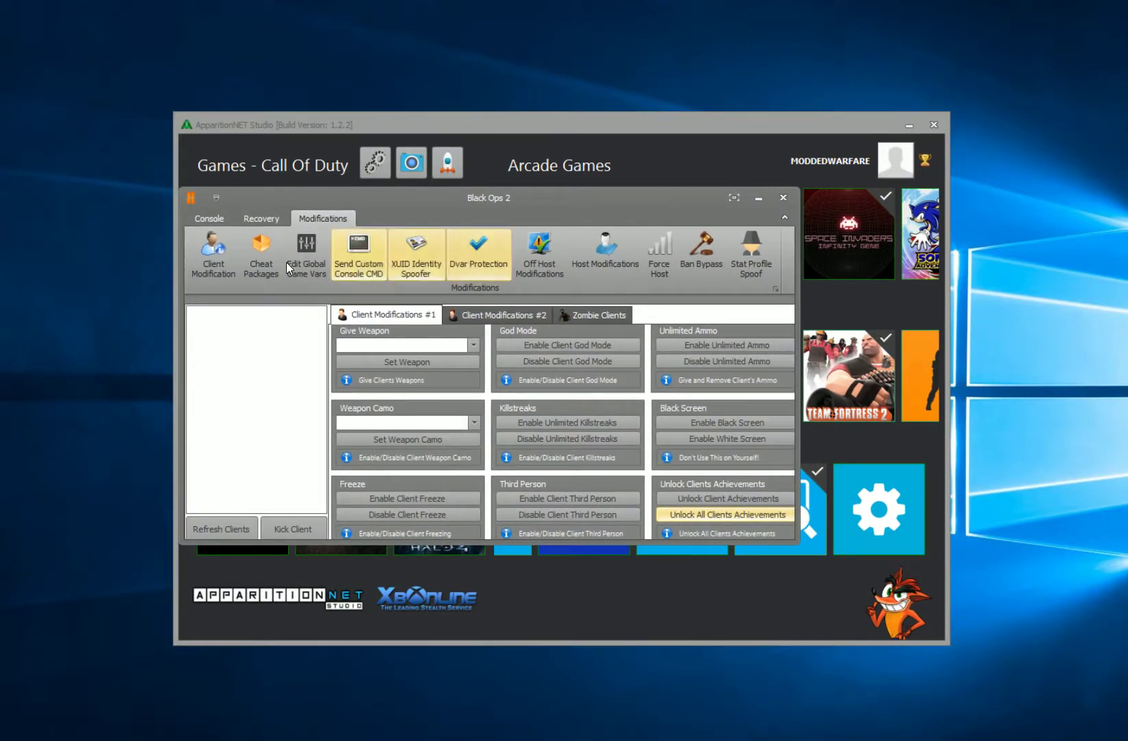
left_click(494, 306)
left_click(386, 315)
left_click(780, 196)
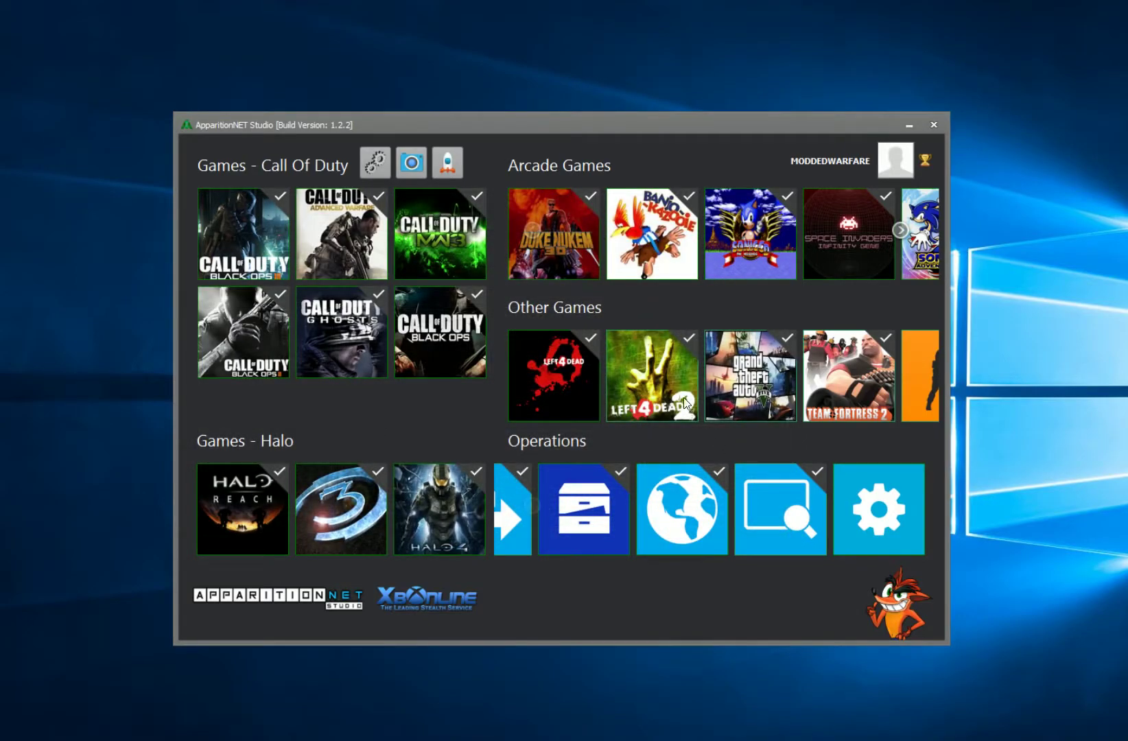
Reopen the theme settings, apply and save the DevExpress Dark Style theme, and close the settings window.
left_click(858, 488)
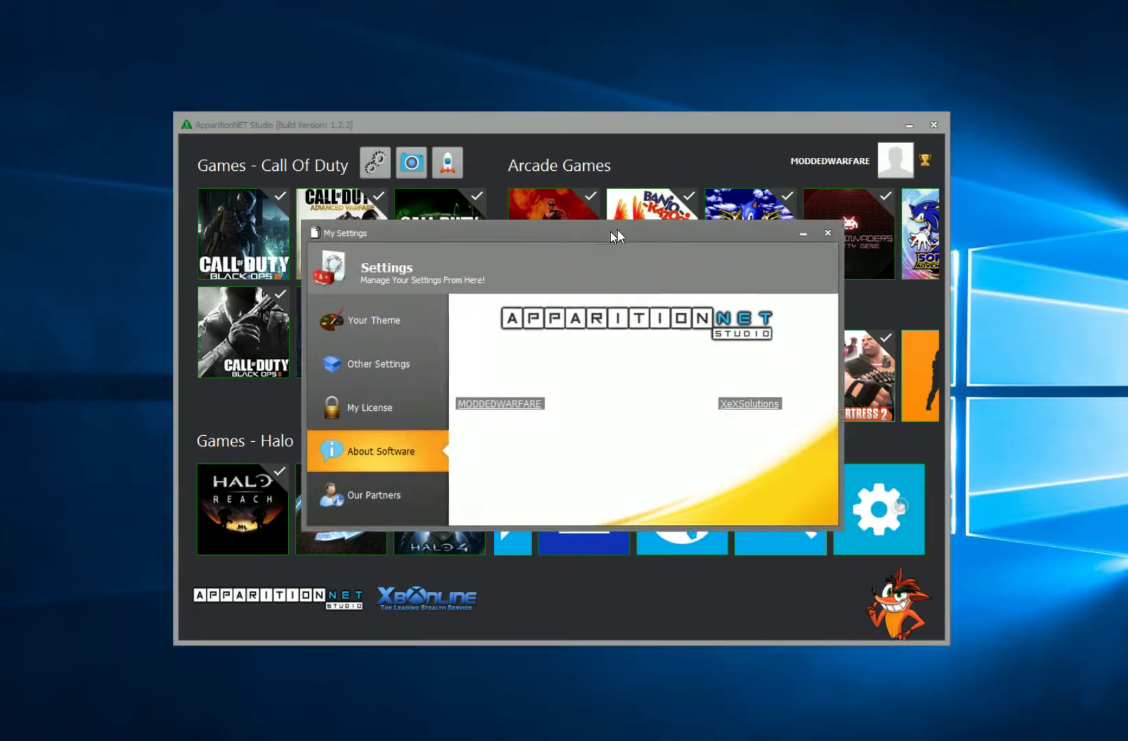
left_click(371, 339)
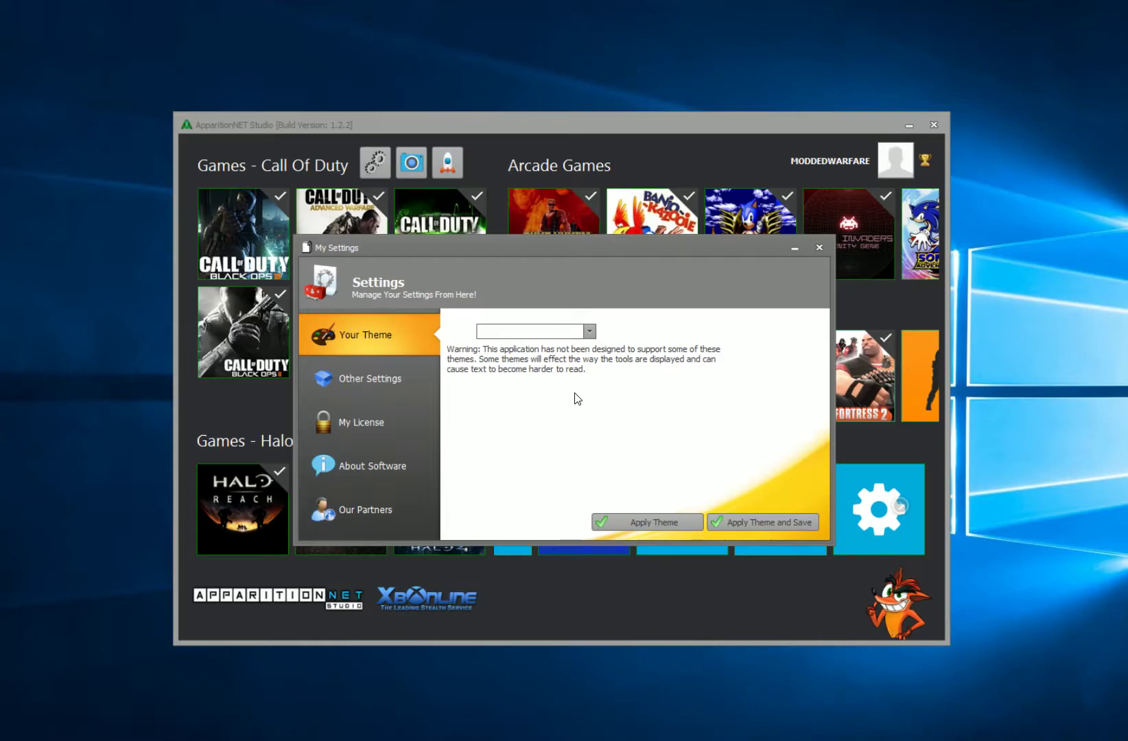
left_click(590, 331)
left_click(562, 355)
left_click(652, 522)
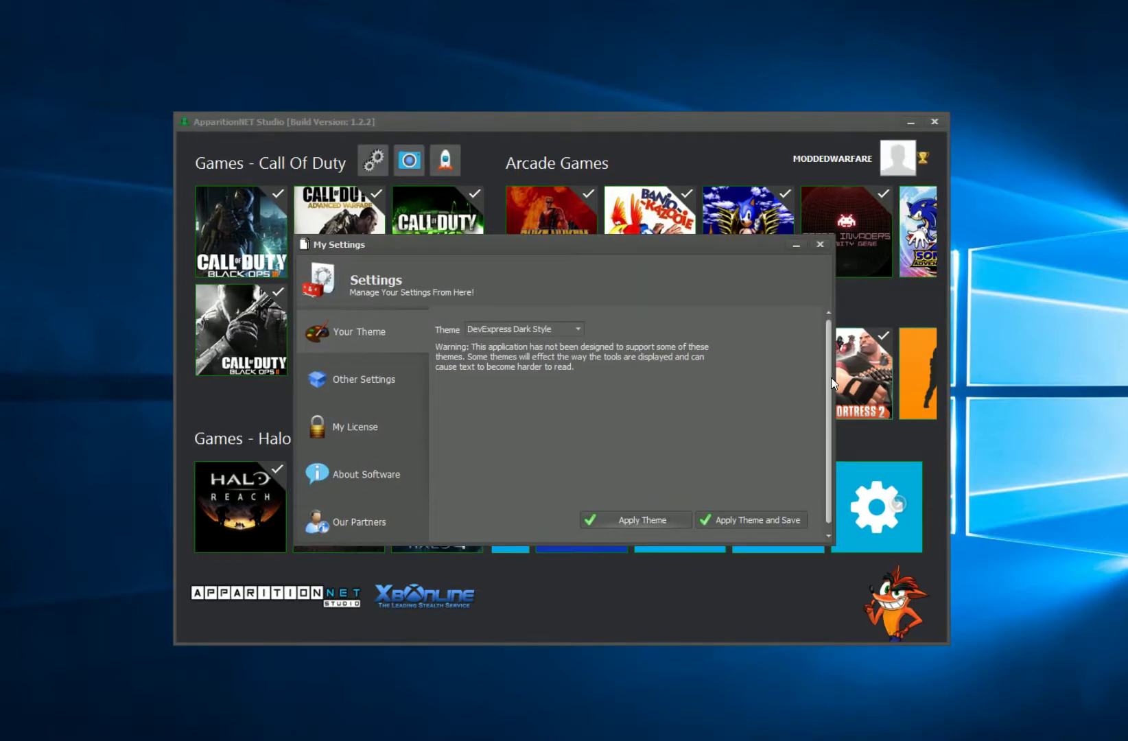
left_click(767, 521)
left_click(789, 238)
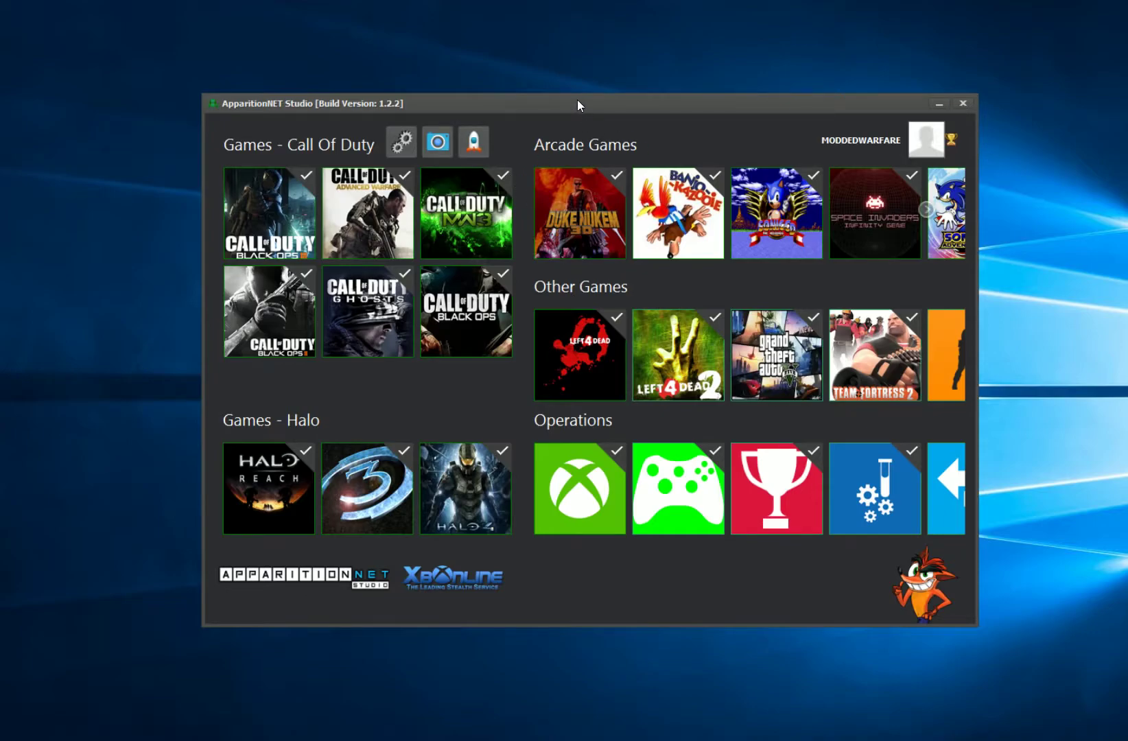
Open the Black Ops 2 tool, examine its stats page in the DevExpress Dark Style theme, and close it.
left_click(445, 353)
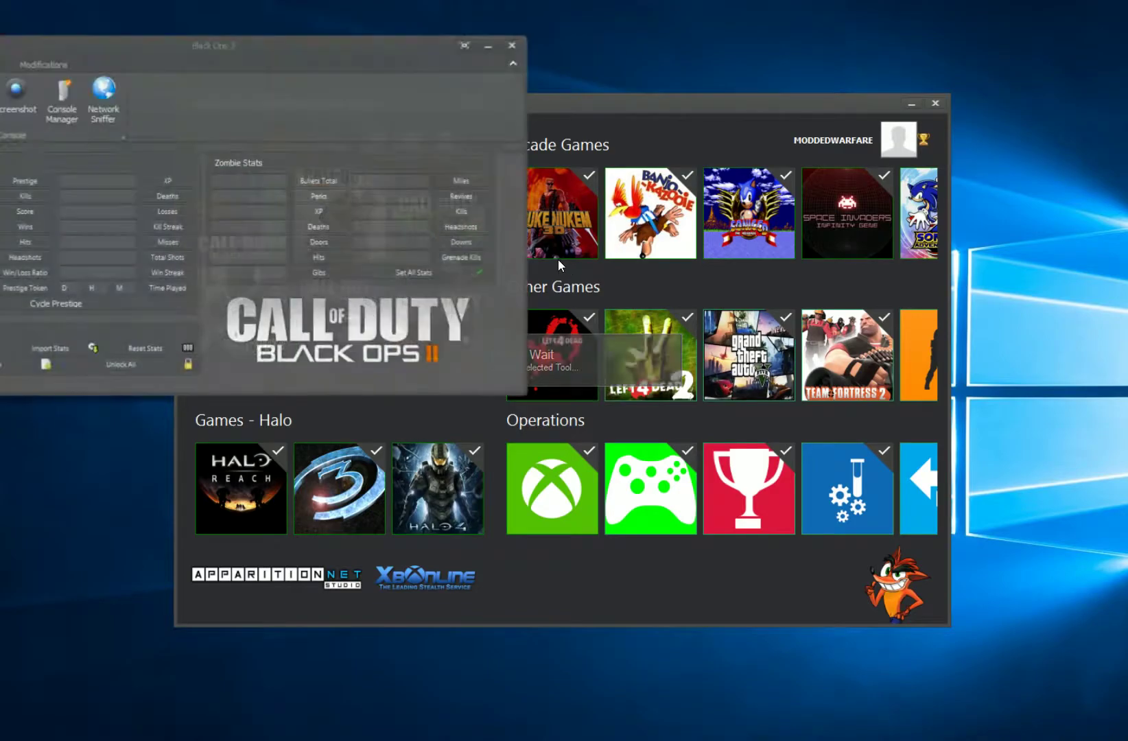
left_click_drag(279, 71, 509, 192)
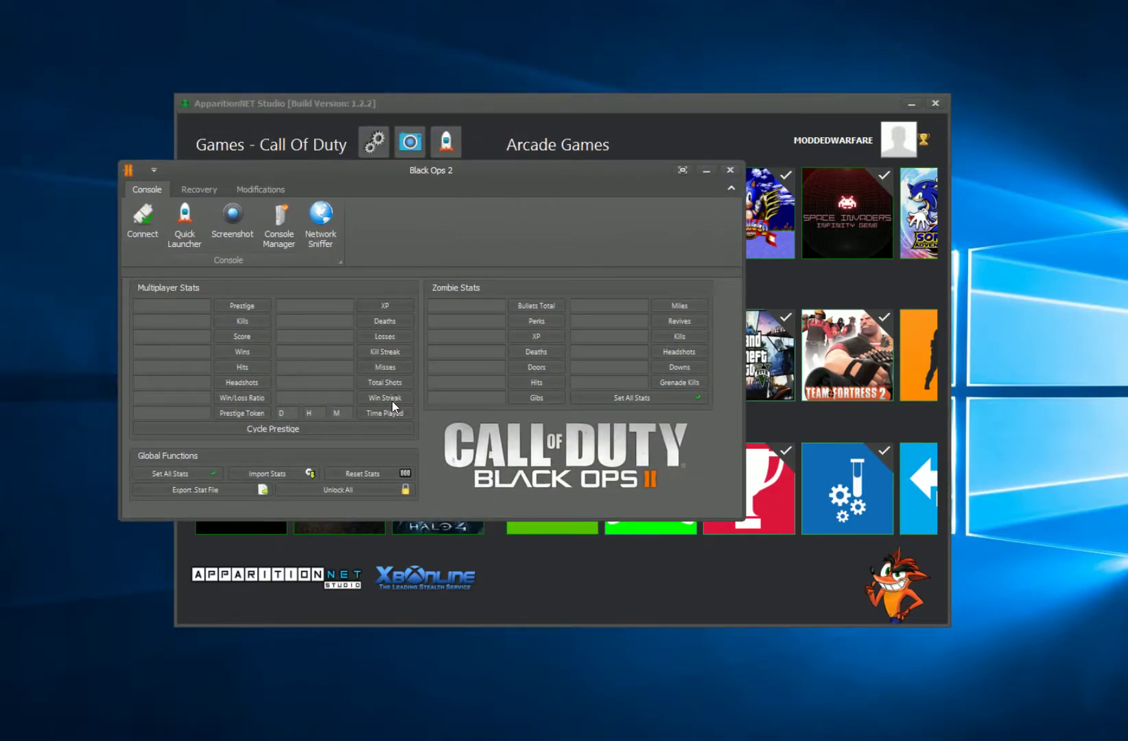
left_click(729, 169)
Reopen the theme settings, apply and save the Visual Studio 2013 Dark theme, and close the settings window.
scroll(813, 487, "down", 5)
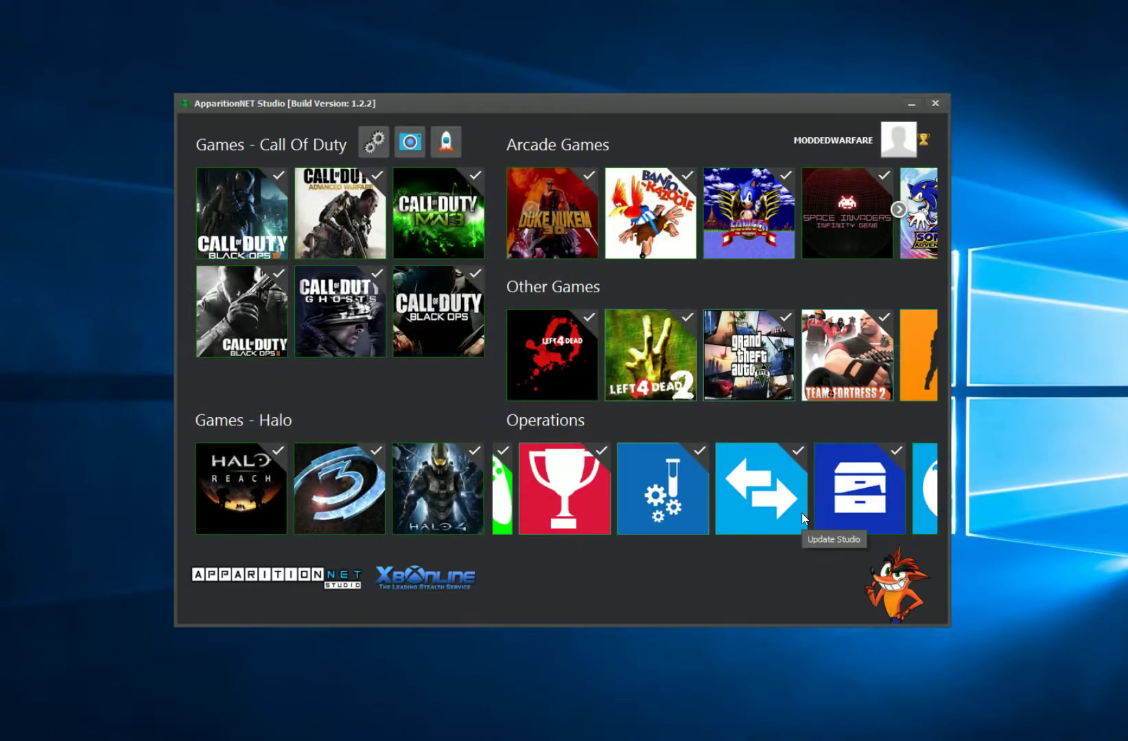
left_click(861, 446)
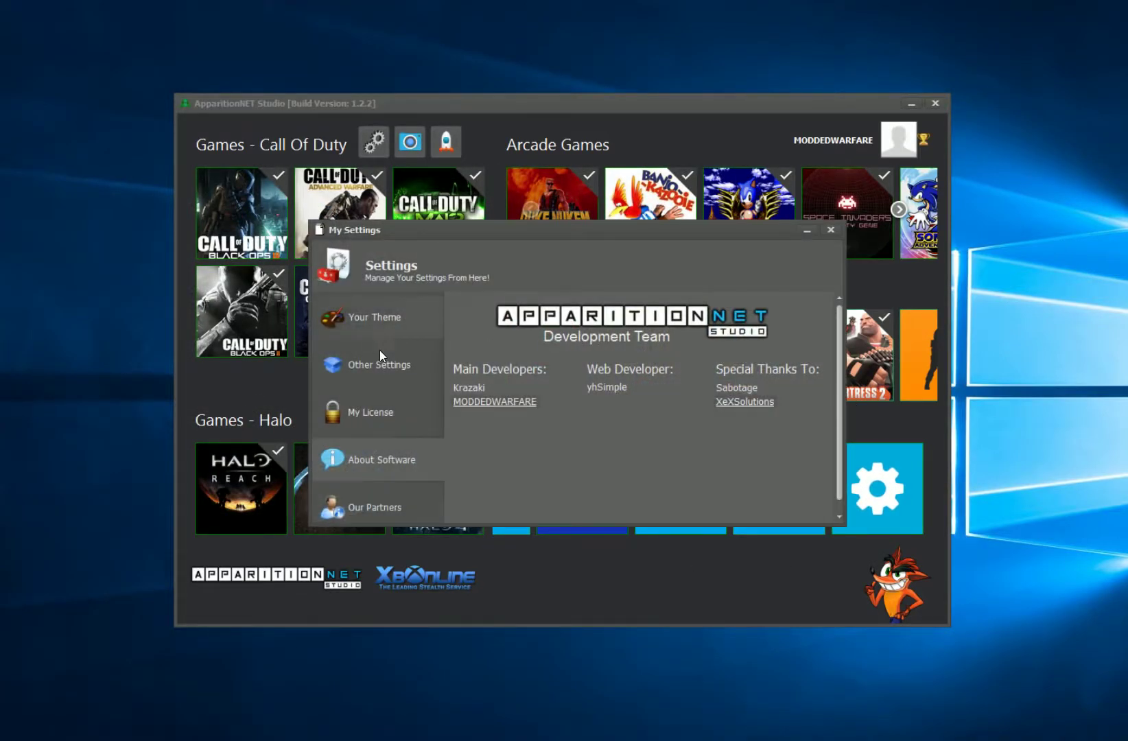
left_click(380, 323)
left_click(594, 315)
scroll(591, 343, "down", 3)
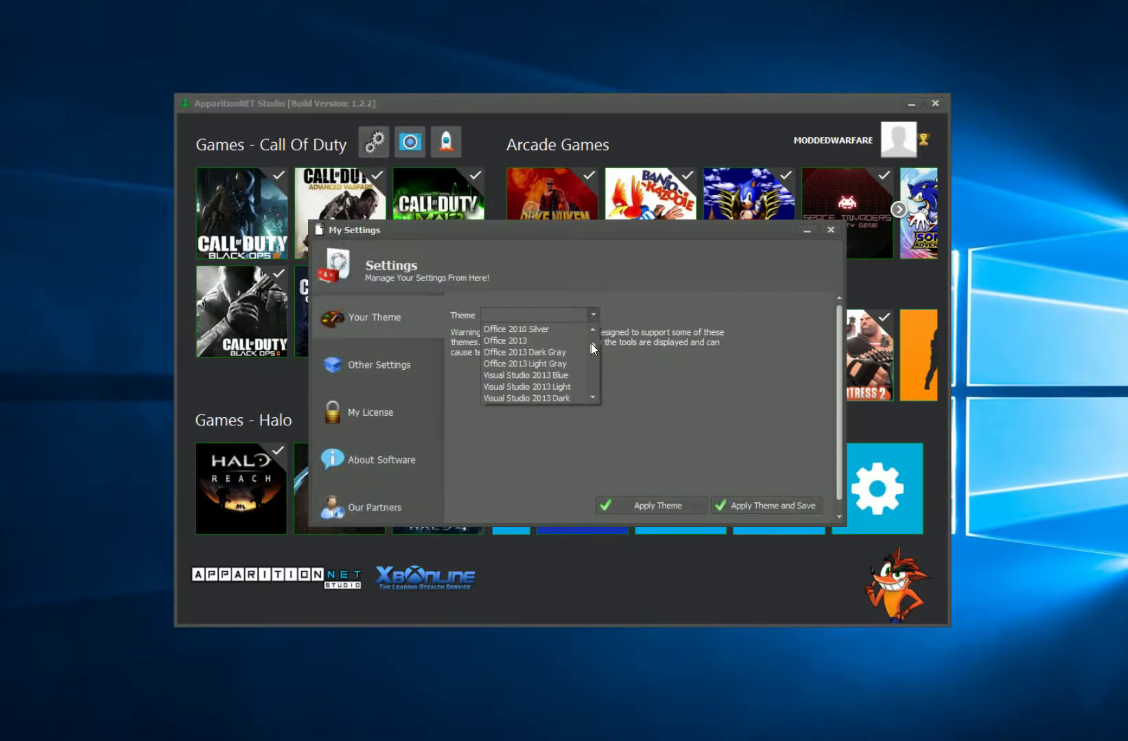
scroll(591, 343, "up", 2)
scroll(554, 346, "down", 3)
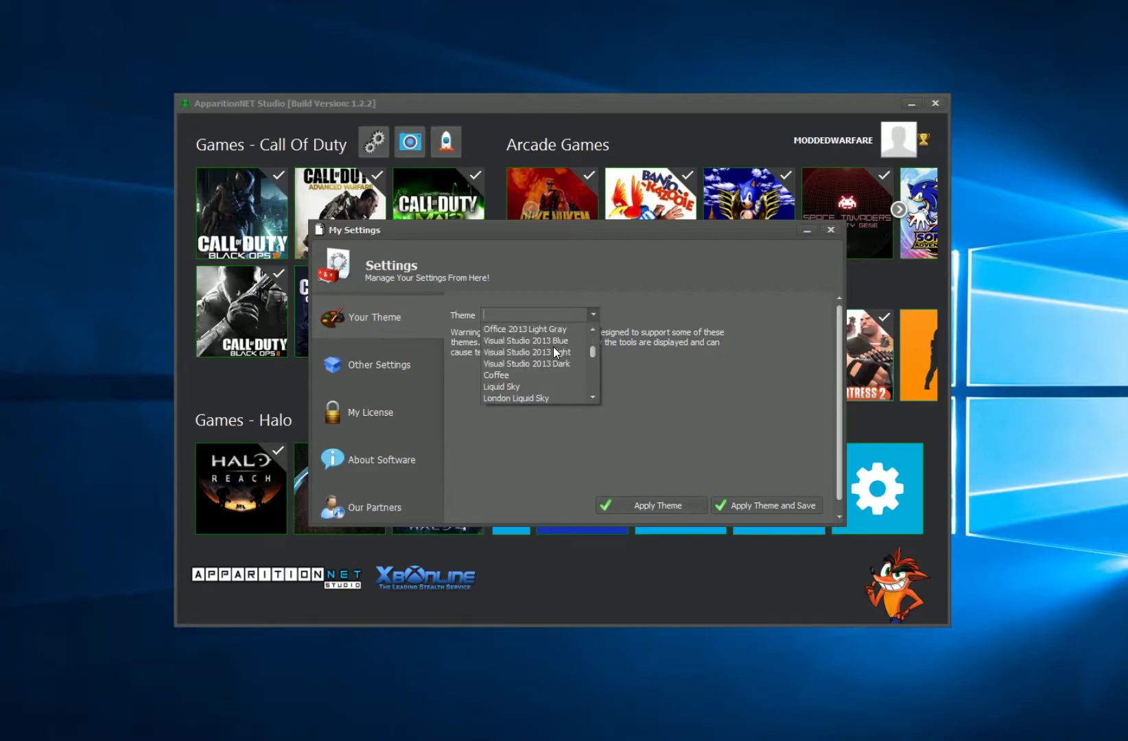
left_click(539, 363)
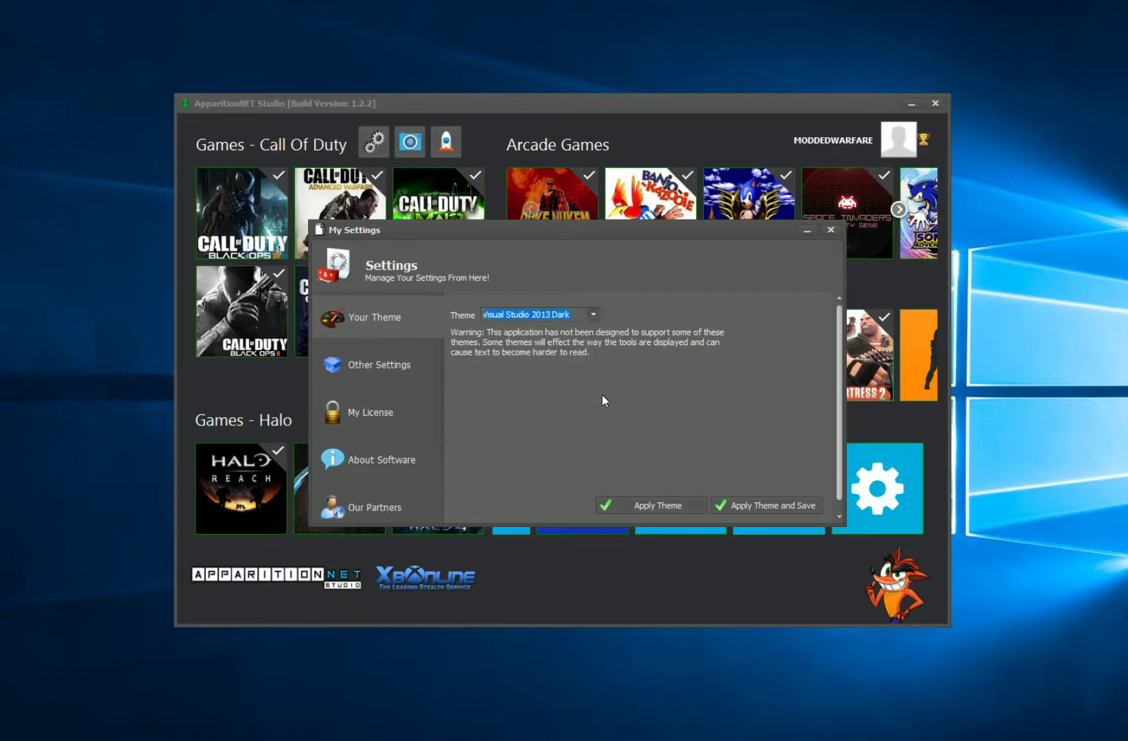
left_click(671, 505)
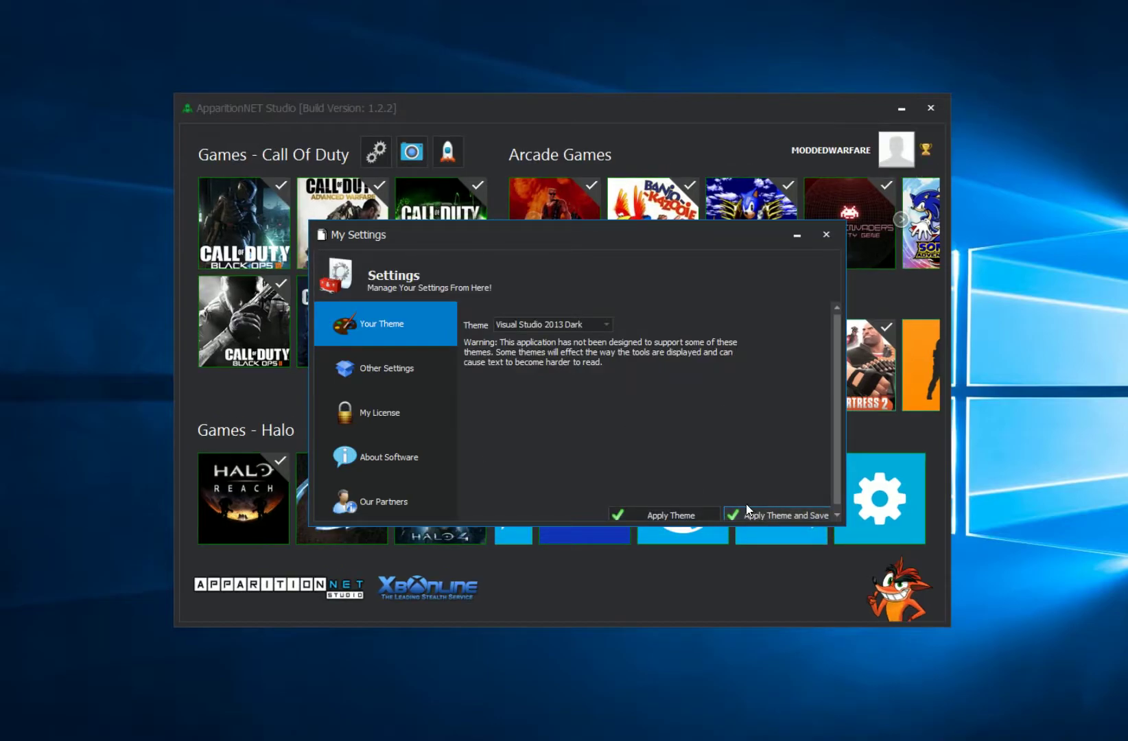
left_click(767, 515)
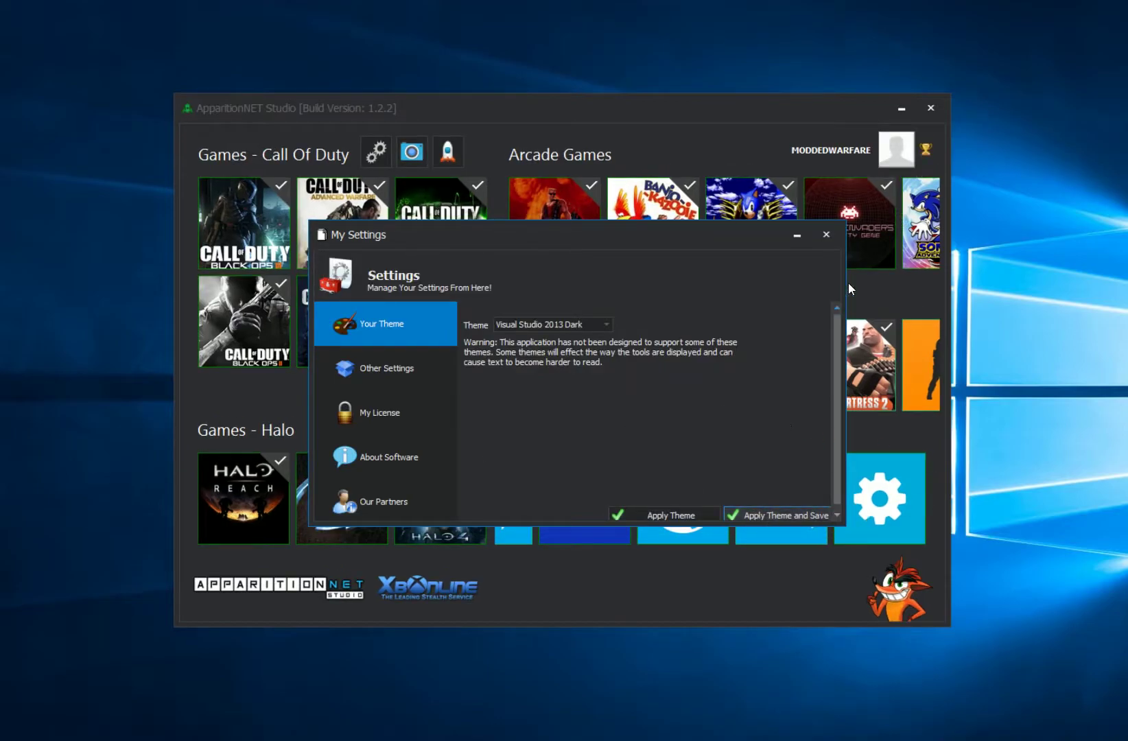
left_click(828, 234)
Reopen the theme settings to view the list of available themes, then close the settings without choosing one.
left_click(845, 479)
left_click(349, 313)
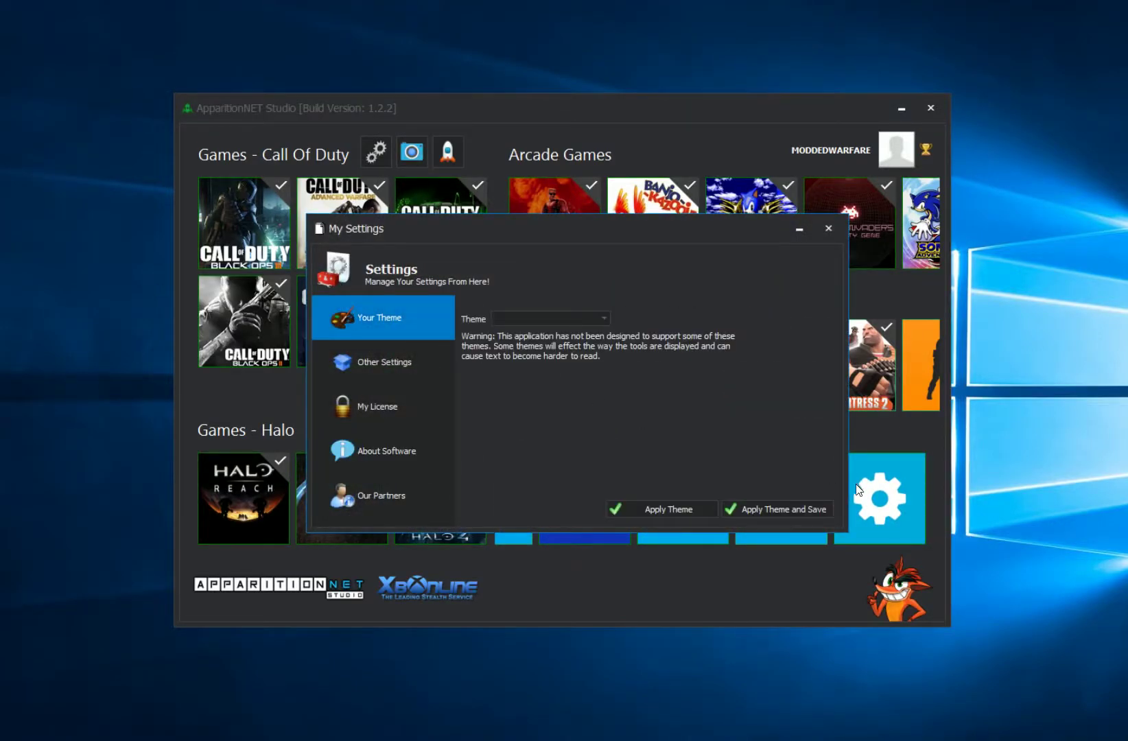
left_click(603, 318)
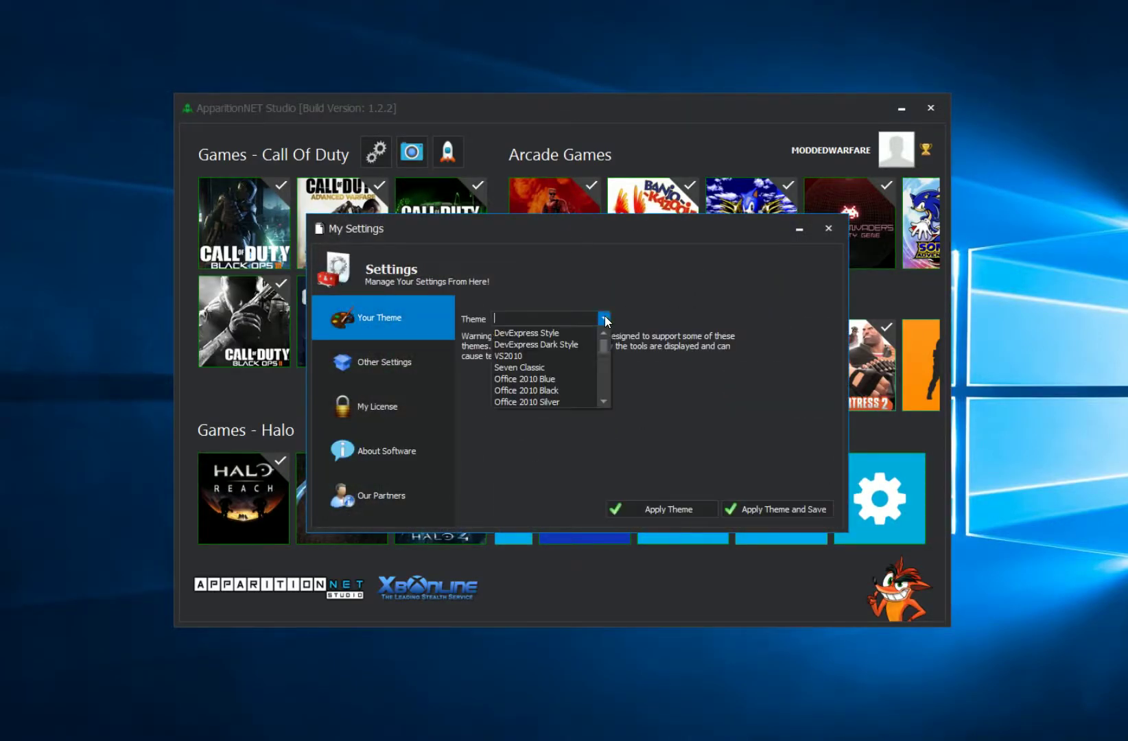
left_click(639, 451)
left_click(828, 228)
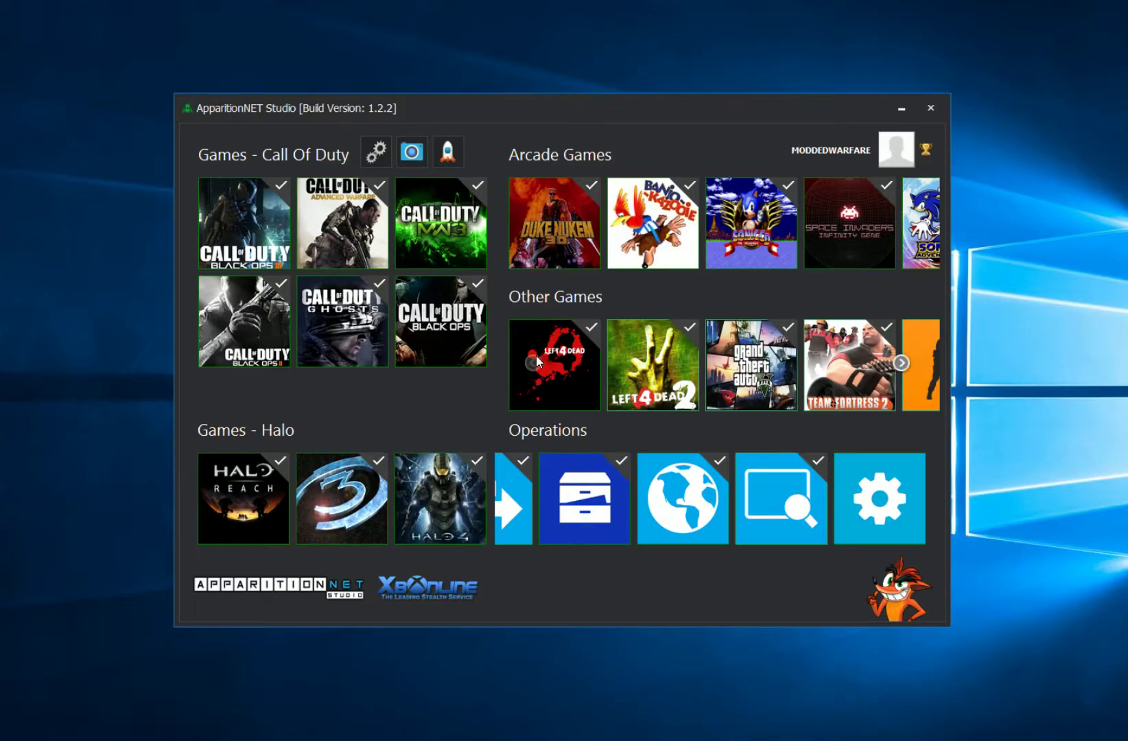